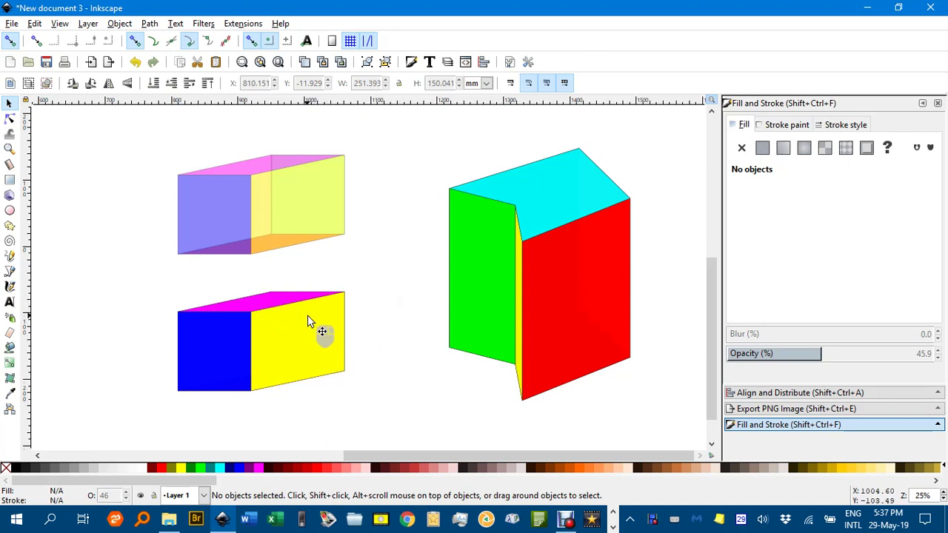
# Scroll down past the three coloured boxes to an empty area of canvas
pyautogui.scroll(-10, 403, 328)
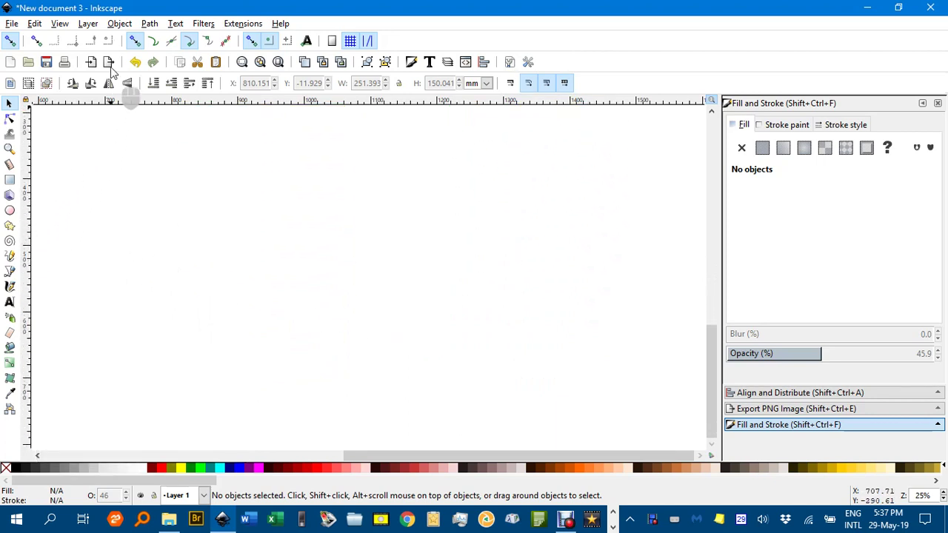
# Show the page grid and zoom in on the empty canvas
pyautogui.click(60, 24)
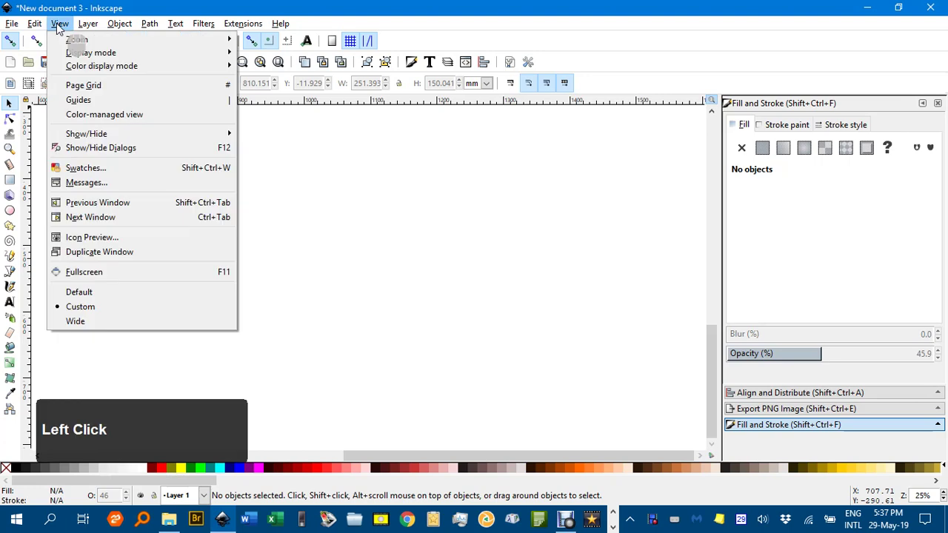
pyautogui.click(83, 85)
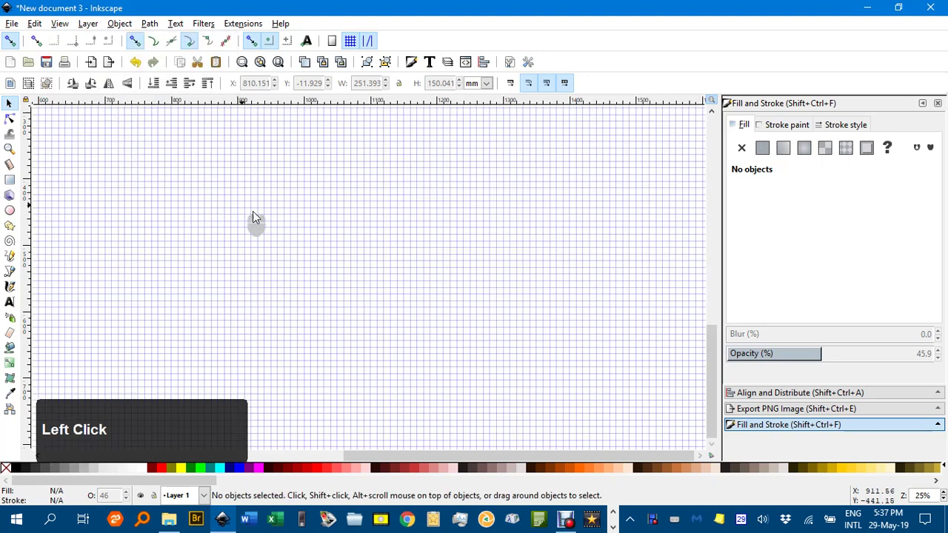
pyautogui.keyDown('ctrl'); pyautogui.scroll(3, 274, 259); pyautogui.keyUp('ctrl')
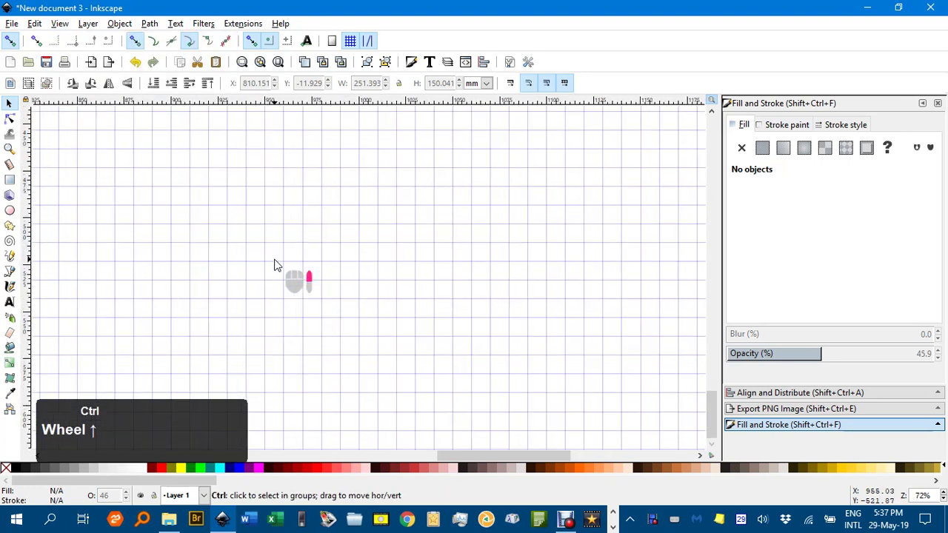
# Draw a closed parallelogram outline with the Pen tool, snapping its four corners to grid points
pyautogui.click(11, 272)
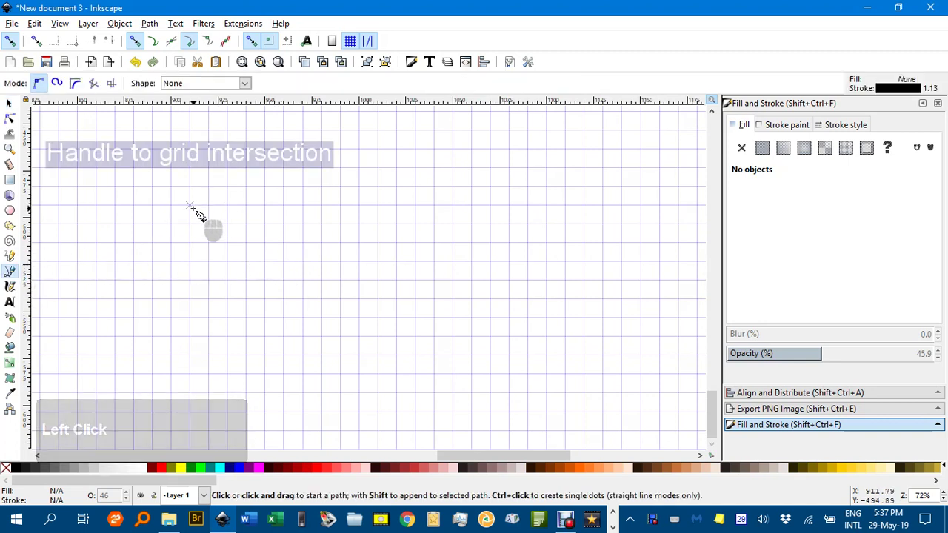
pyautogui.click(190, 205)
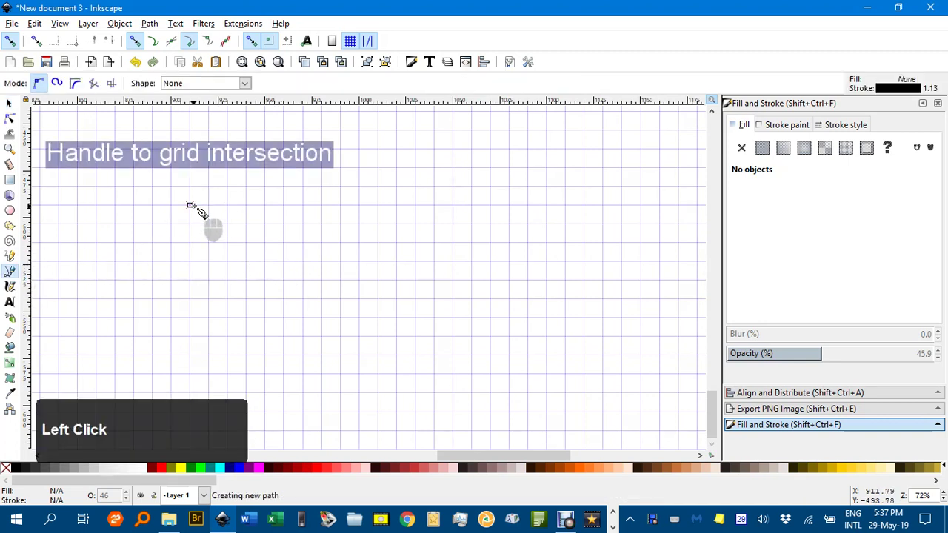
pyautogui.click(264, 169)
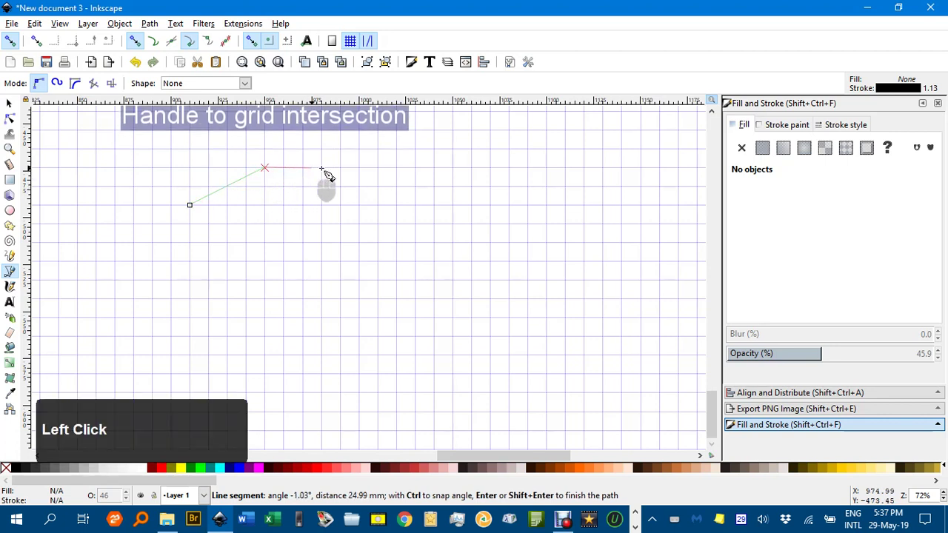
pyautogui.click(378, 168)
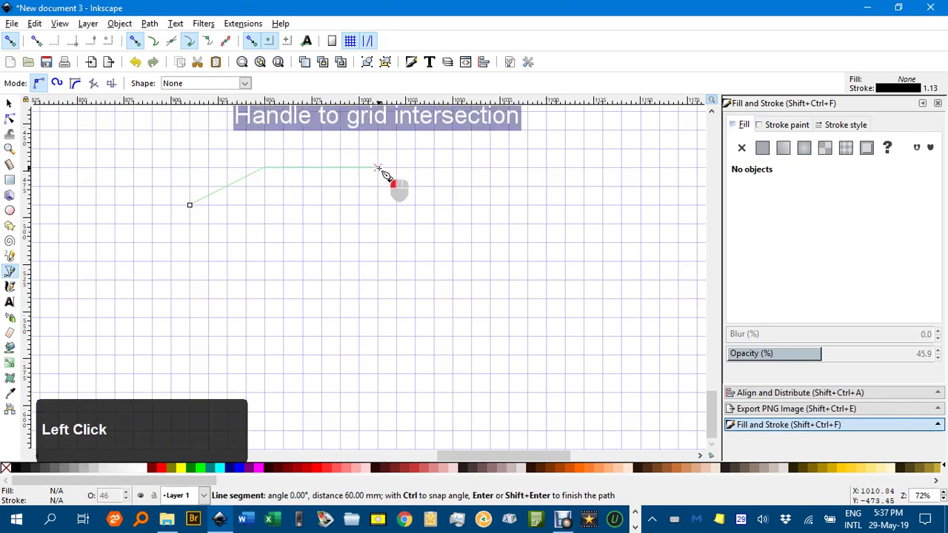
pyautogui.click(303, 206)
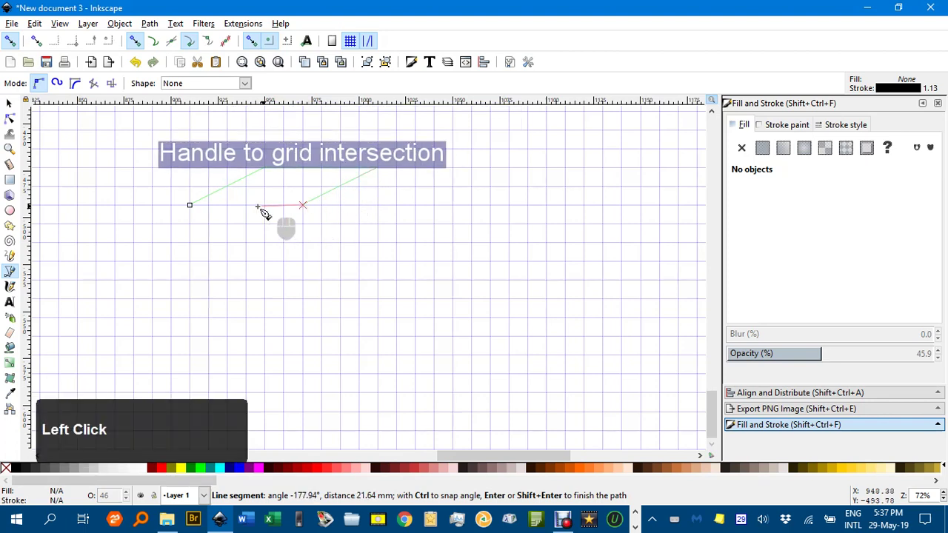
pyautogui.click(190, 205)
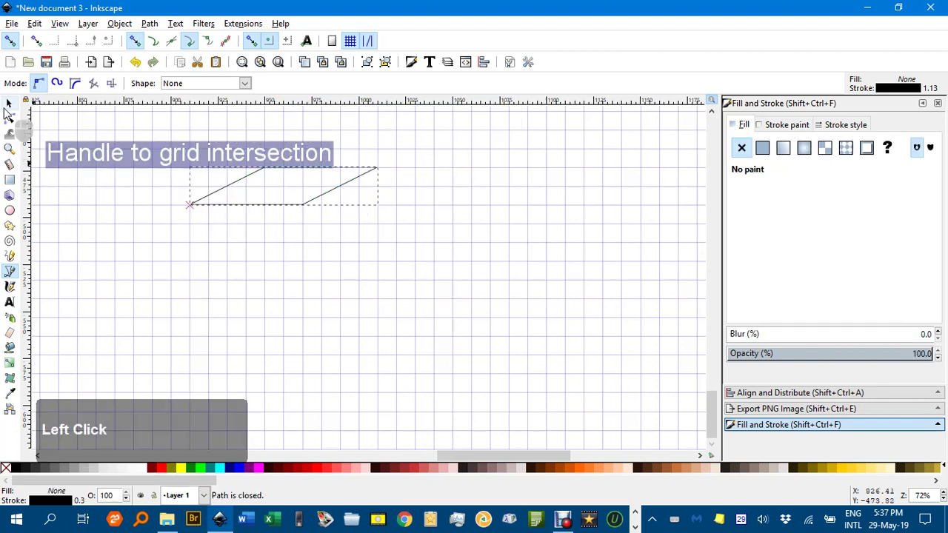
pyautogui.click(10, 103)
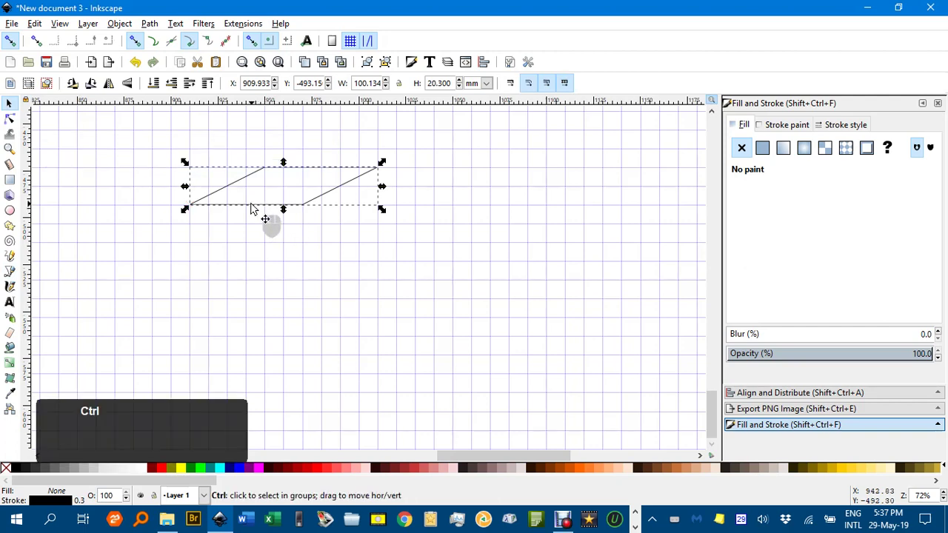
# Duplicate the parallelogram directly below the original and hide the page grid
pyautogui.moveTo(250, 210); pyautogui.dragTo(252, 311)
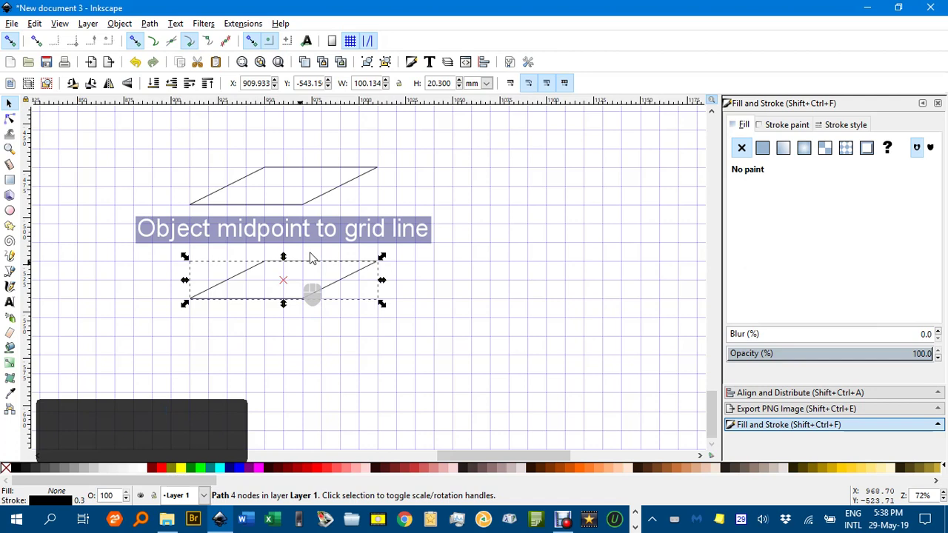
pyautogui.click(414, 204)
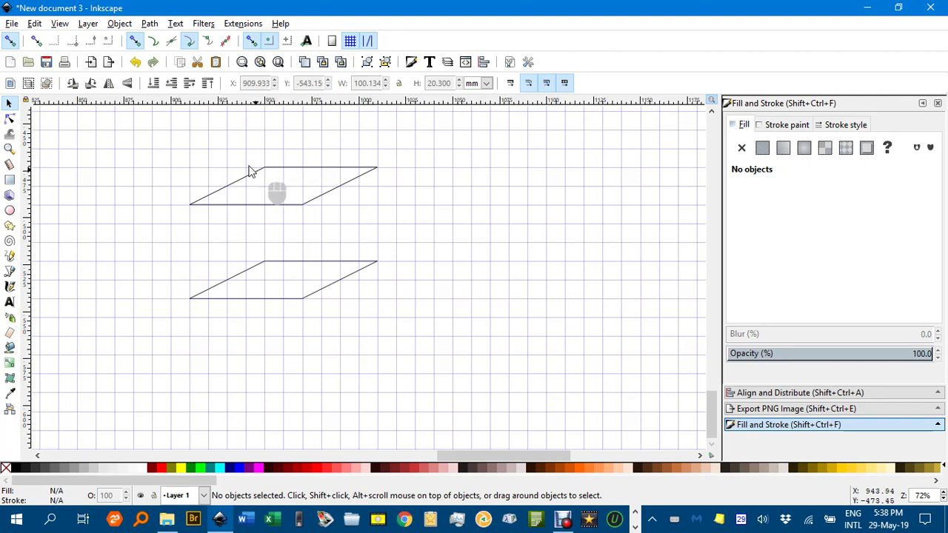
pyautogui.click(60, 23)
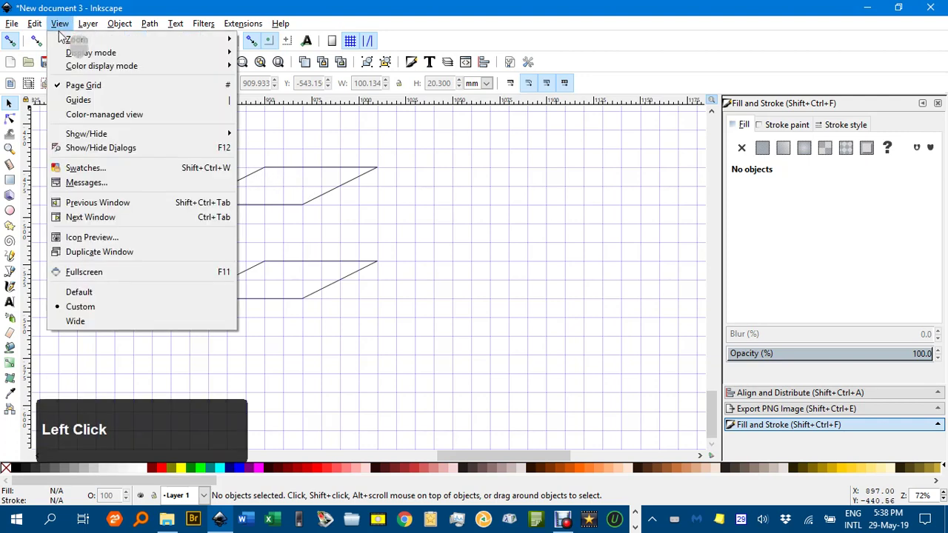
pyautogui.click(86, 87)
# Convert both parallelograms with Path > Object to Path
pyautogui.moveTo(152, 135); pyautogui.dragTo(411, 331)
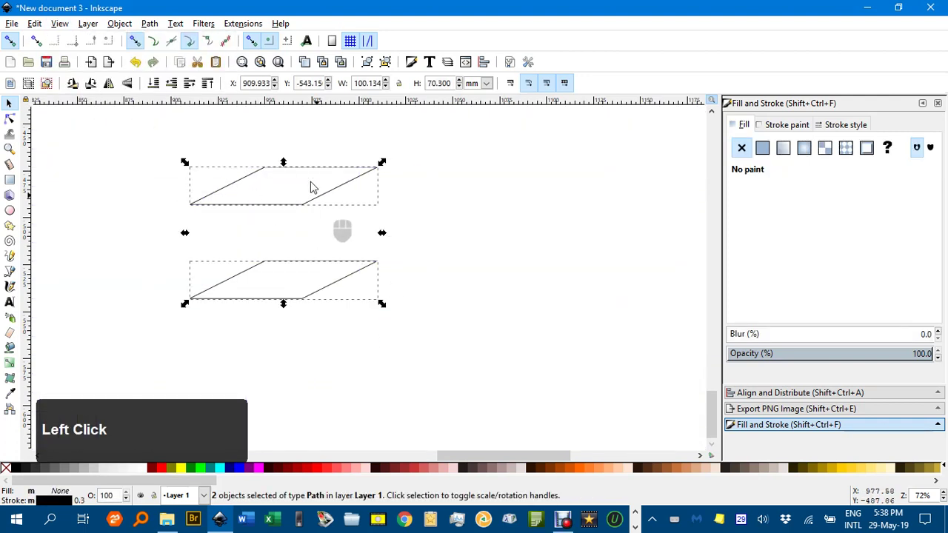
pyautogui.click(150, 24)
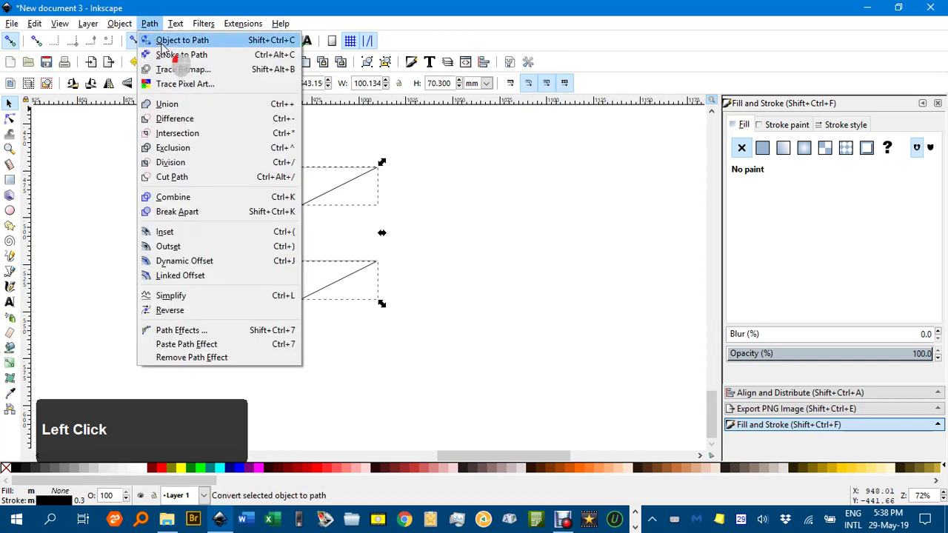
pyautogui.click(161, 46)
pyautogui.click(247, 141)
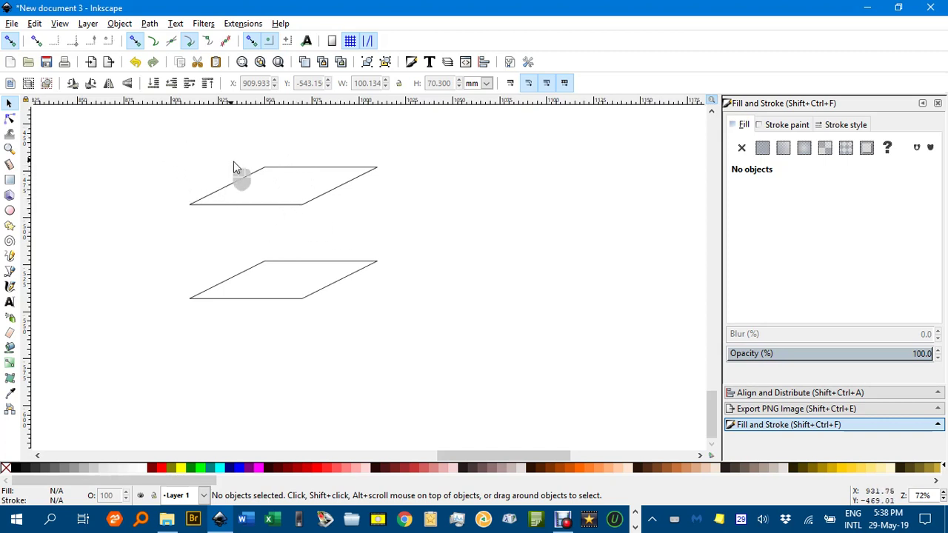
pyautogui.click(11, 182)
pyautogui.moveTo(487, 176); pyautogui.dragTo(630, 223)
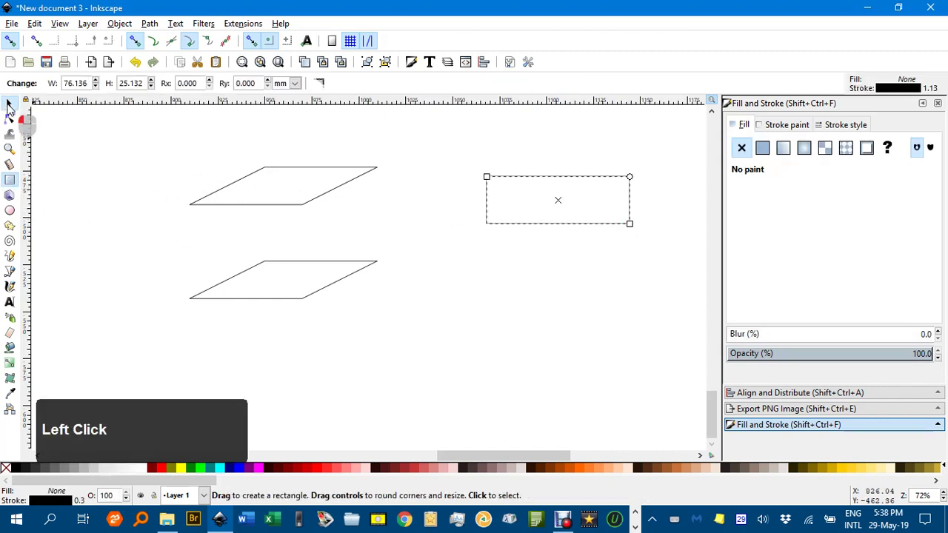
pyautogui.click(9, 103)
pyautogui.click(542, 182)
pyautogui.moveTo(556, 171); pyautogui.dragTo(588, 175)
pyautogui.click(520, 202)
pyautogui.press('n')
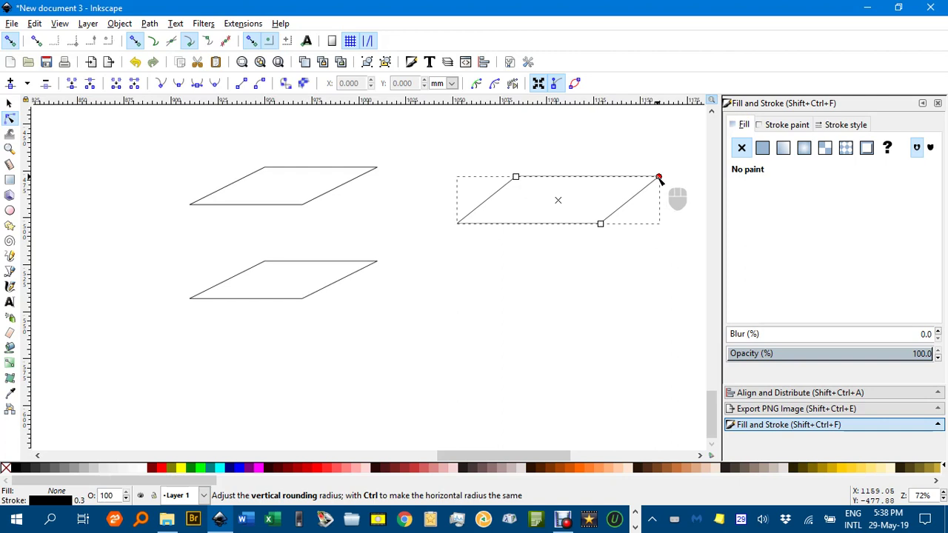
pyautogui.moveTo(659, 179)
pyautogui.mouseDown()
pyautogui.moveTo(642, 191)
pyautogui.moveTo(652, 194)
pyautogui.mouseUp()
pyautogui.hotkey('ctrl', 'z')
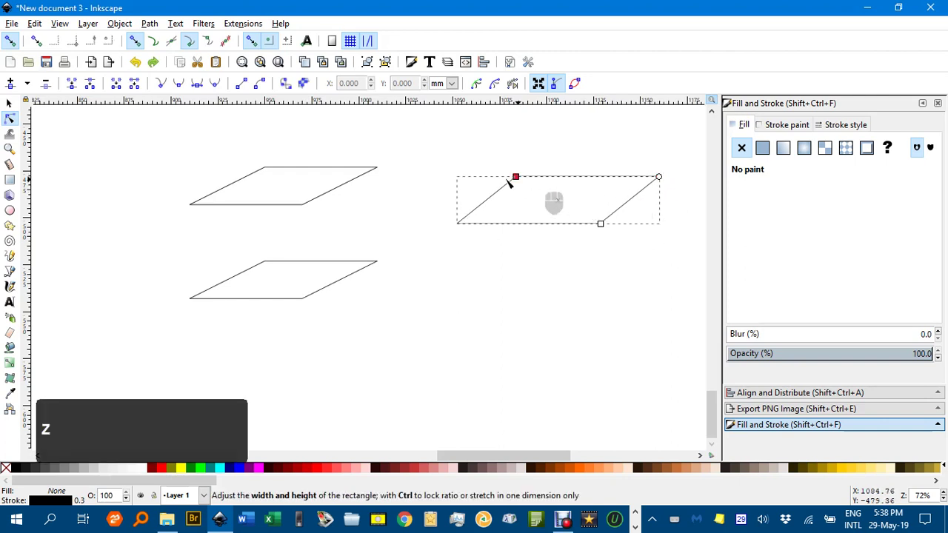
pyautogui.click(10, 103)
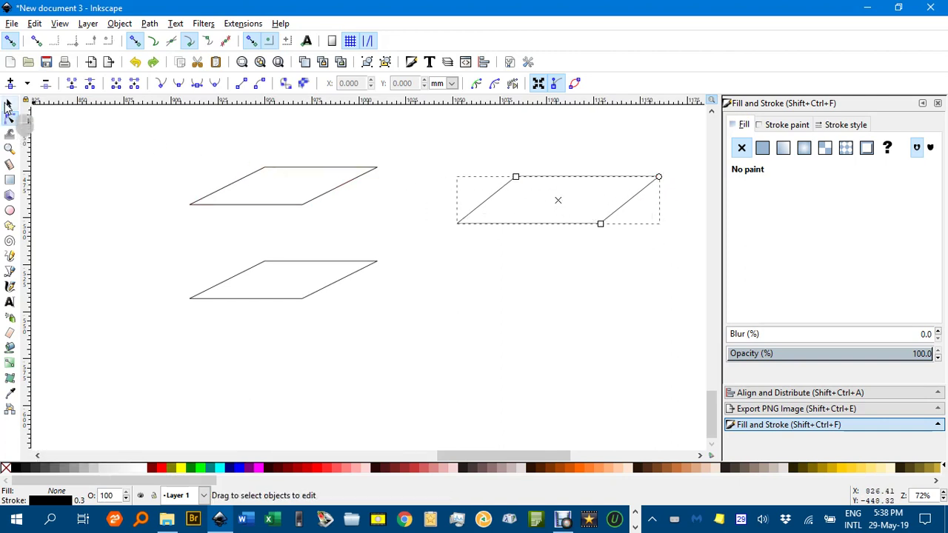
pyautogui.click(443, 139)
pyautogui.click(517, 181)
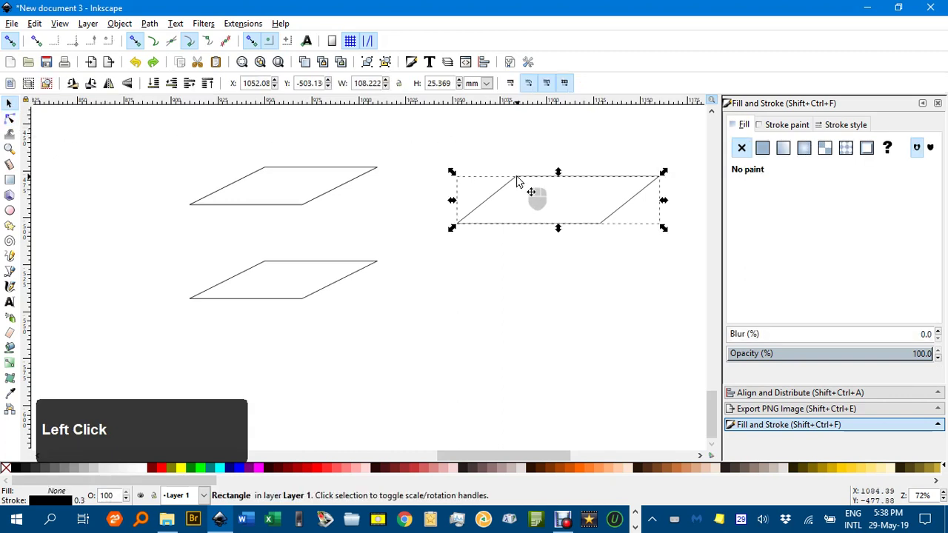
pyautogui.press('Delete')
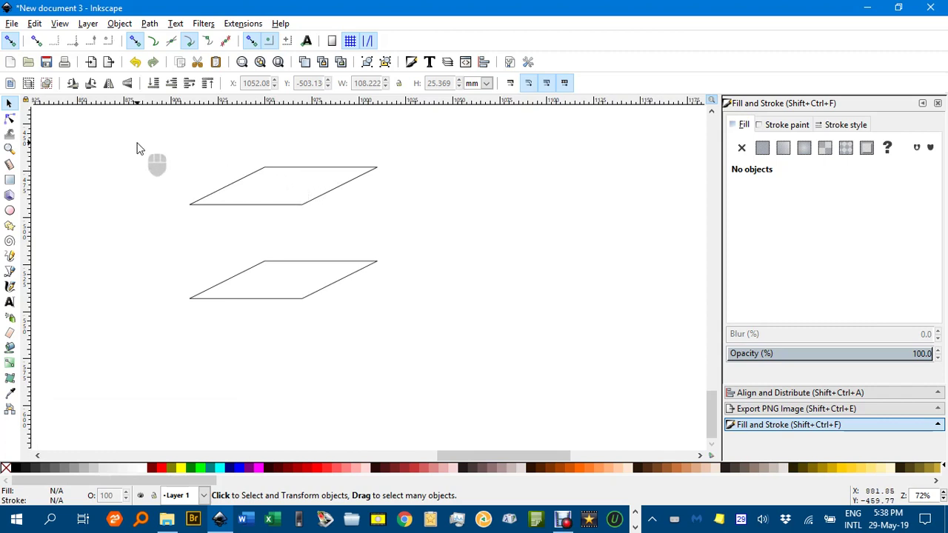
pyautogui.moveTo(136, 148); pyautogui.dragTo(441, 315)
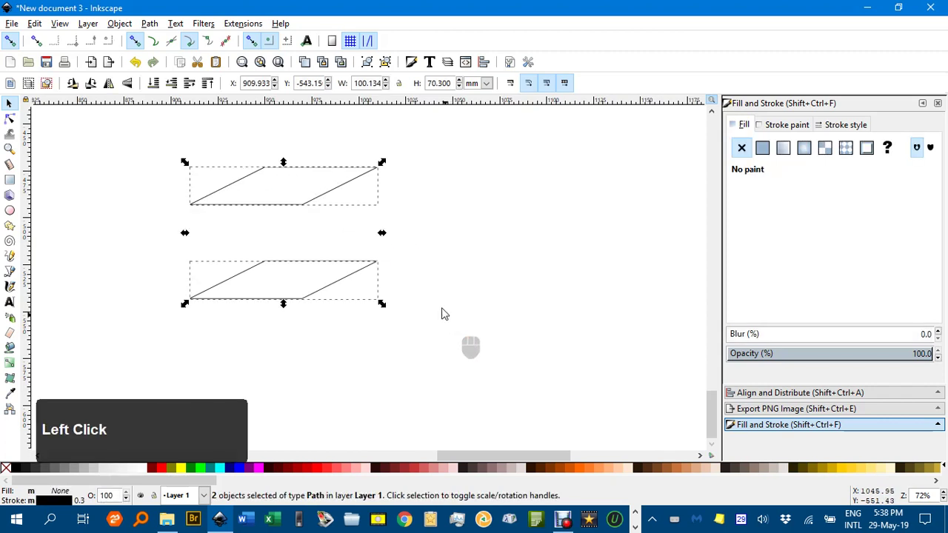
# Extrude the two parallelograms into a grey 3-D box using Extrude in Polygons mode with live preview
pyautogui.click(242, 23)
pyautogui.moveTo(285, 153)
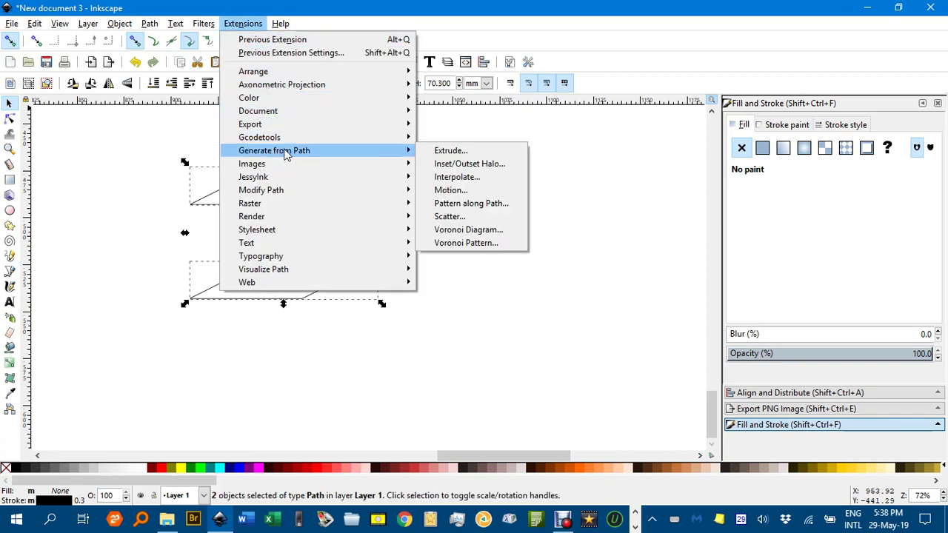
pyautogui.click(450, 151)
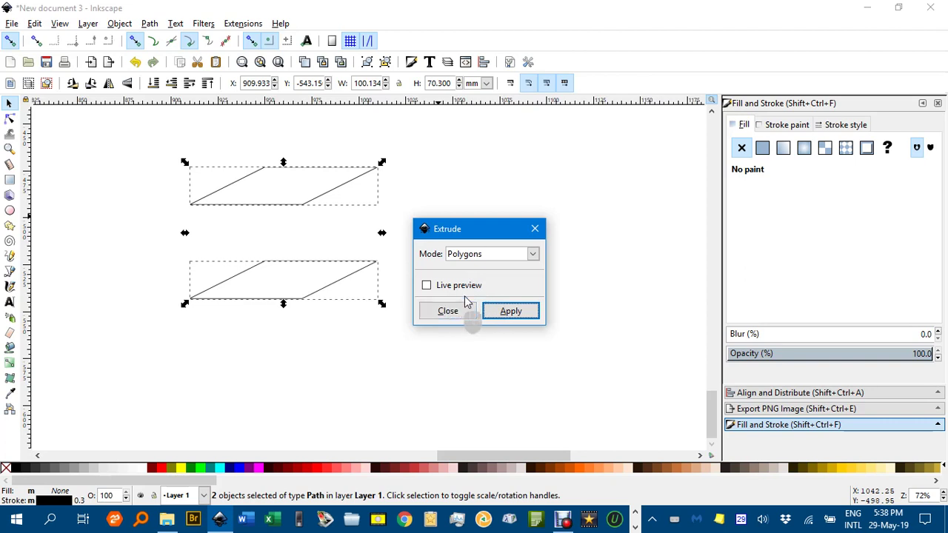
pyautogui.click(428, 285)
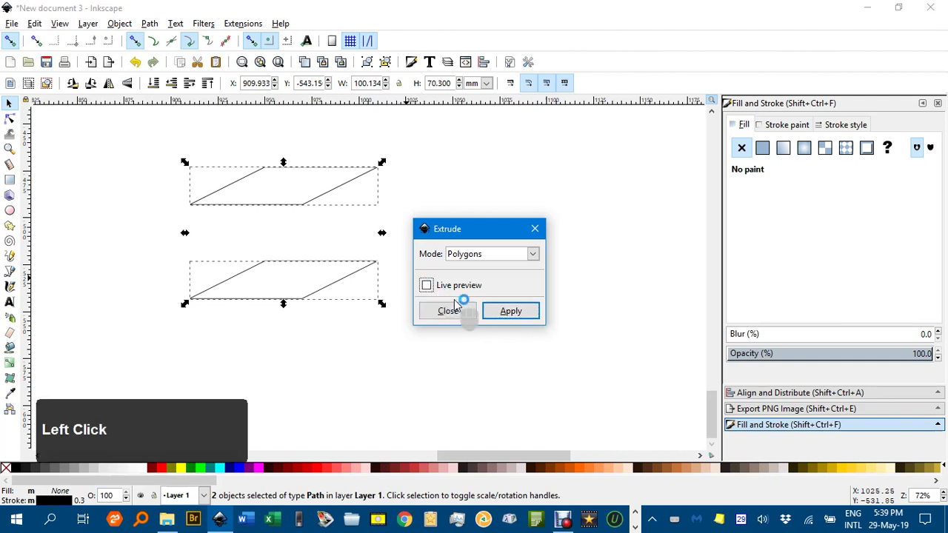
pyautogui.click(510, 312)
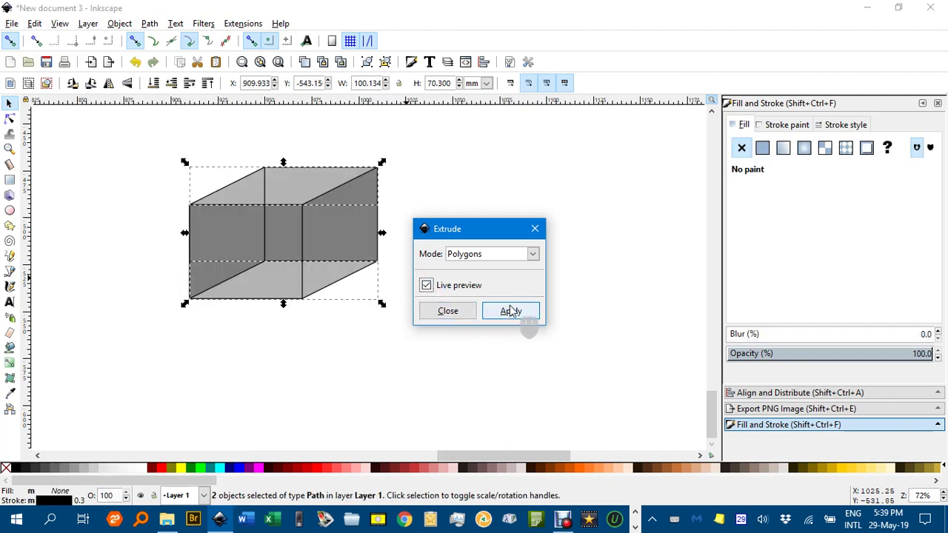
pyautogui.click(511, 312)
pyautogui.click(448, 311)
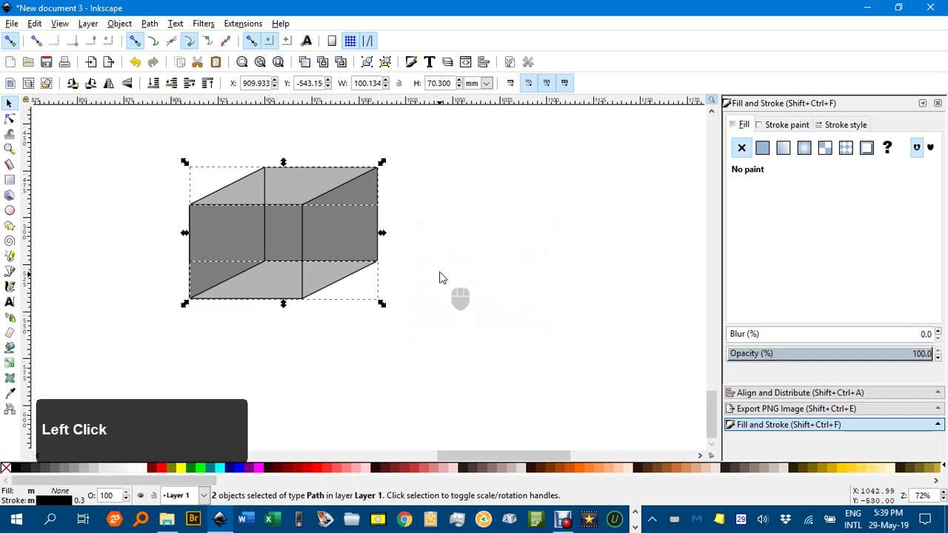
pyautogui.click(441, 266)
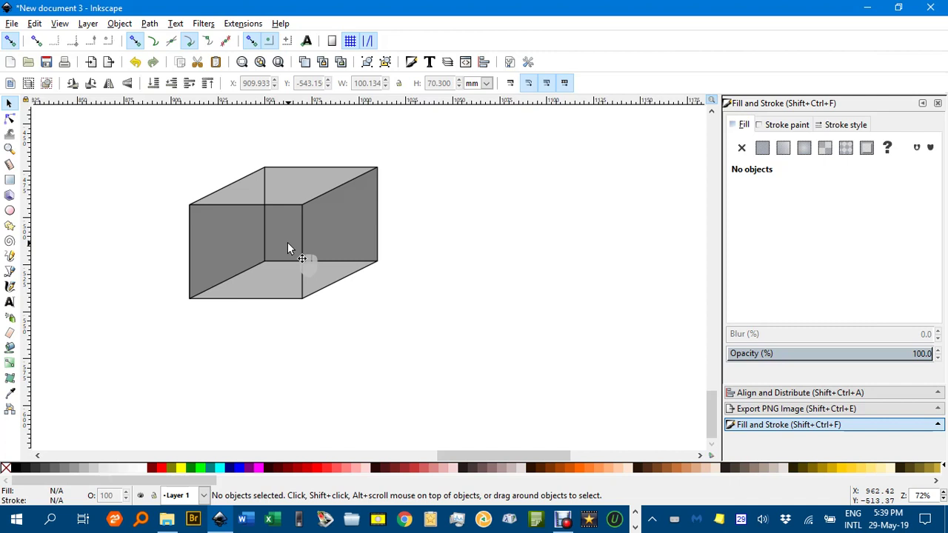
# Move the extruded box to the right of the outlines and ungroup it into separate faces
pyautogui.rightClick(377, 258)
pyautogui.moveTo(163, 145); pyautogui.dragTo(455, 346)
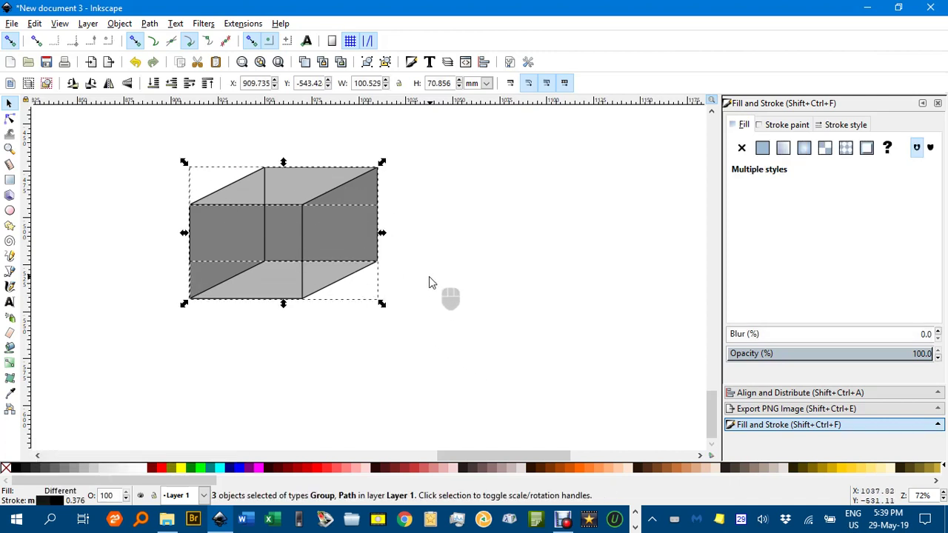
pyautogui.moveTo(345, 234); pyautogui.dragTo(598, 239)
pyautogui.press('Escape')
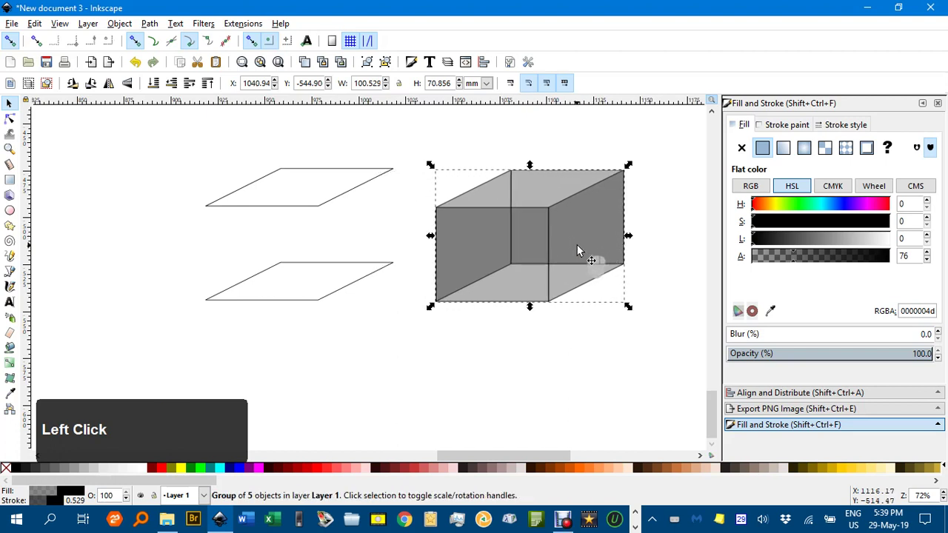
pyautogui.hscroll(6, 578, 249)
pyautogui.hscroll(1, 391, 248)
pyautogui.moveTo(392, 240); pyautogui.dragTo(430, 234)
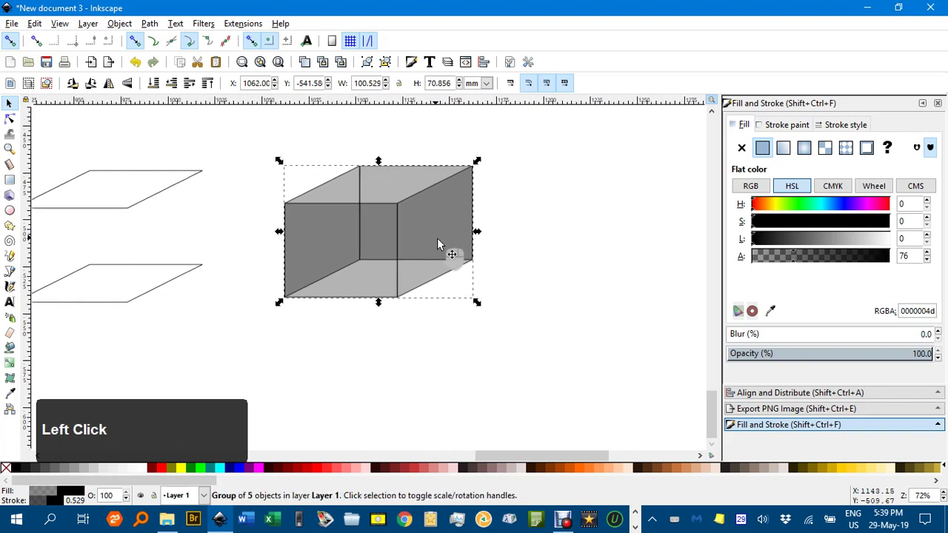
pyautogui.hotkey('ctrl', 'u')
pyautogui.hotkey('ctrl', 'u')
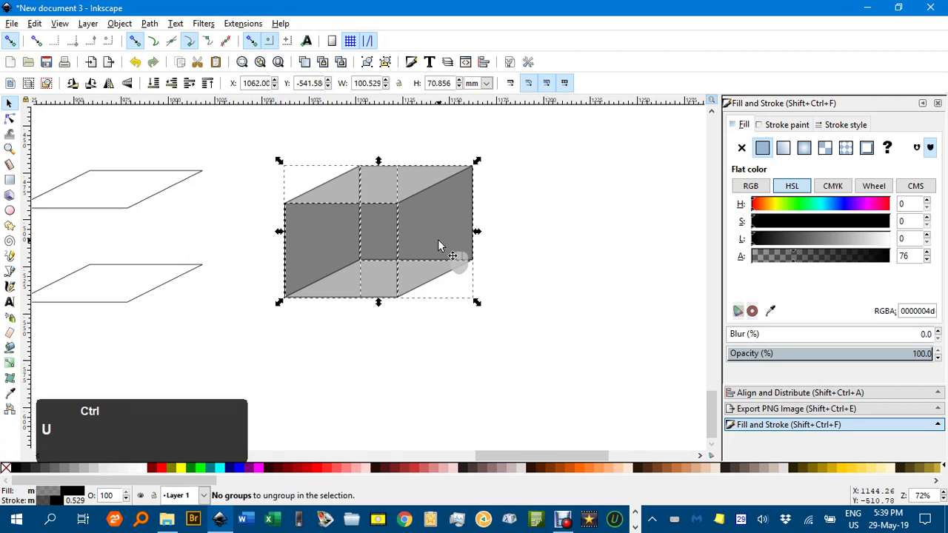
# Fill the box's front face with fully opaque red
pyautogui.click(522, 315)
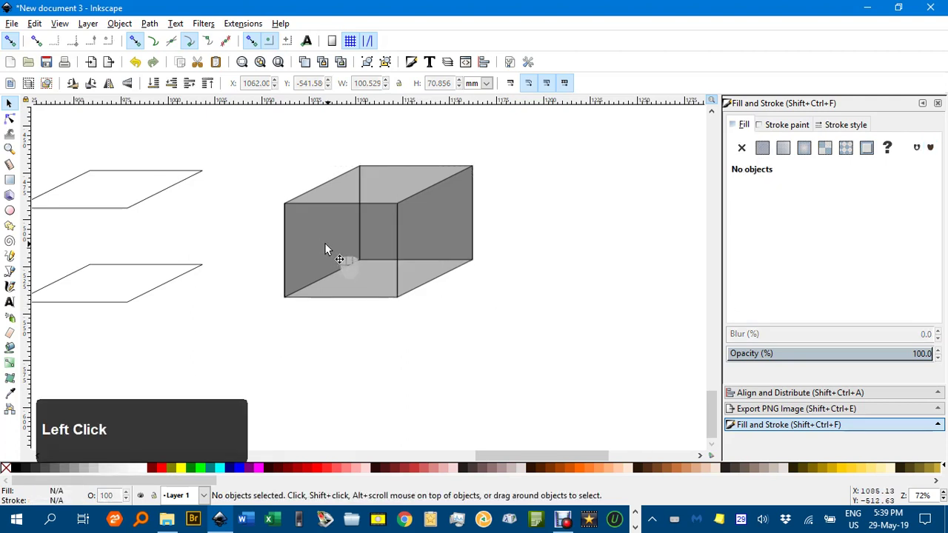
pyautogui.click(161, 469)
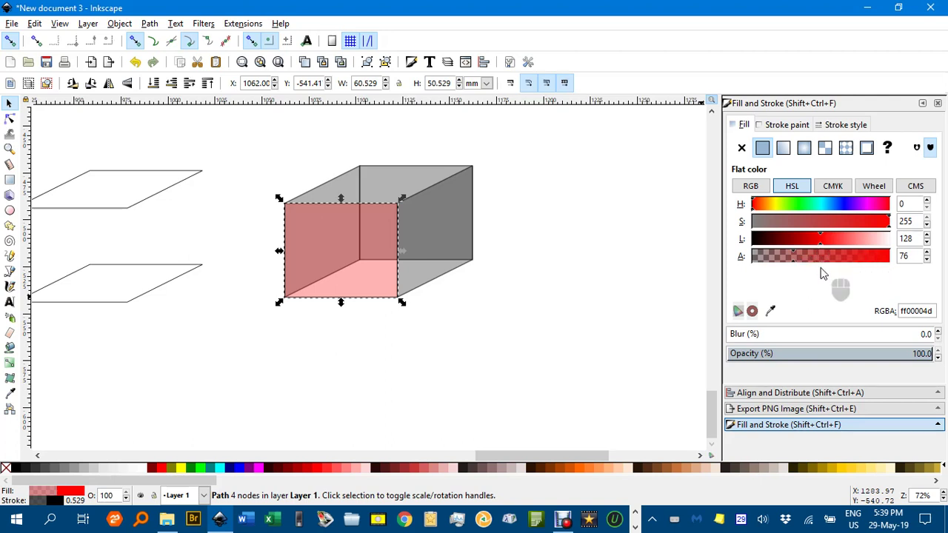
pyautogui.moveTo(795, 258); pyautogui.dragTo(893, 263)
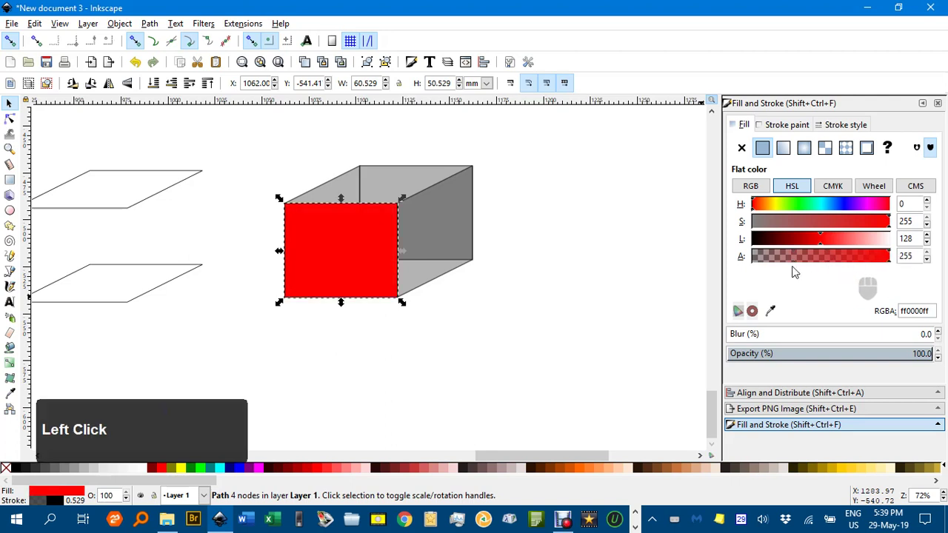
pyautogui.click(596, 255)
# Fill the box's right face with fully opaque blue
pyautogui.click(431, 228)
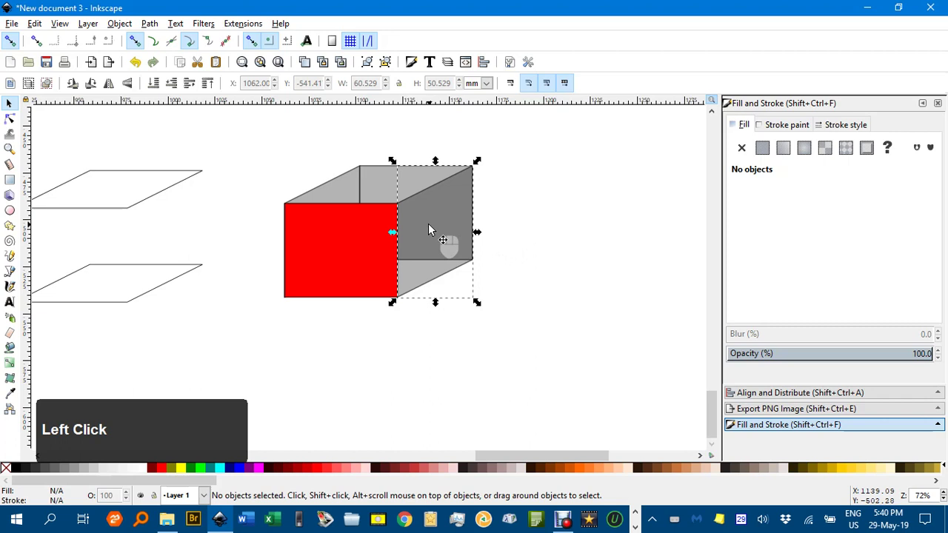
pyautogui.click(229, 469)
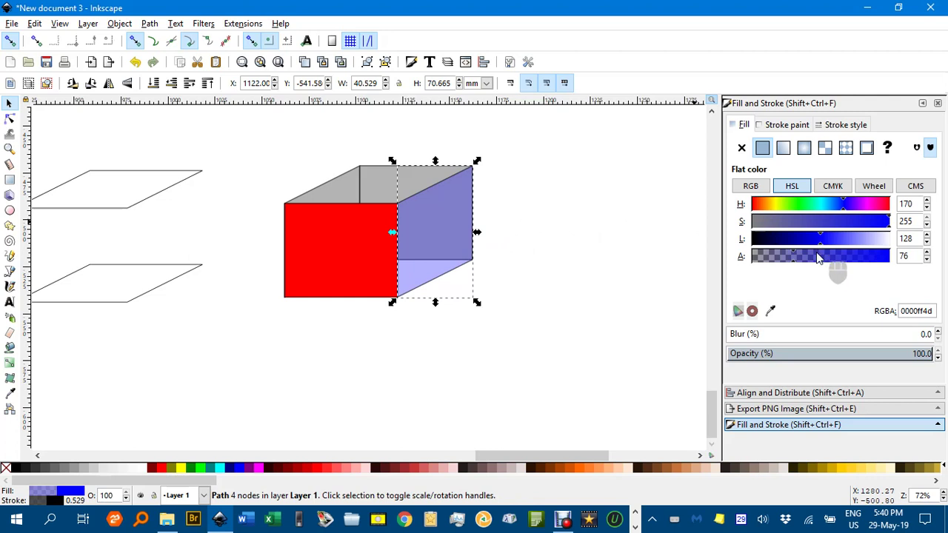
pyautogui.moveTo(844, 265); pyautogui.dragTo(890, 265)
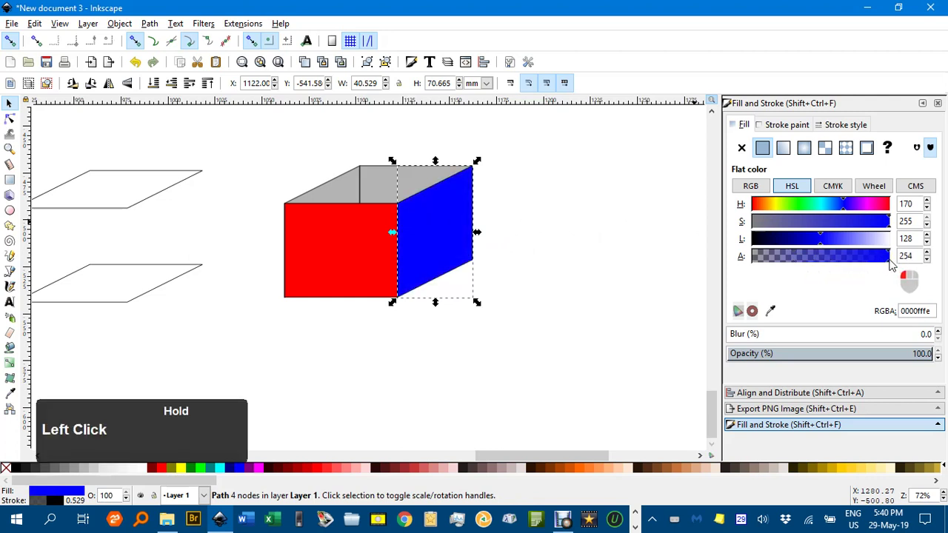
pyautogui.click(618, 252)
# Fill the two top pieces with fully opaque lime green and fuchsia
pyautogui.click(387, 178)
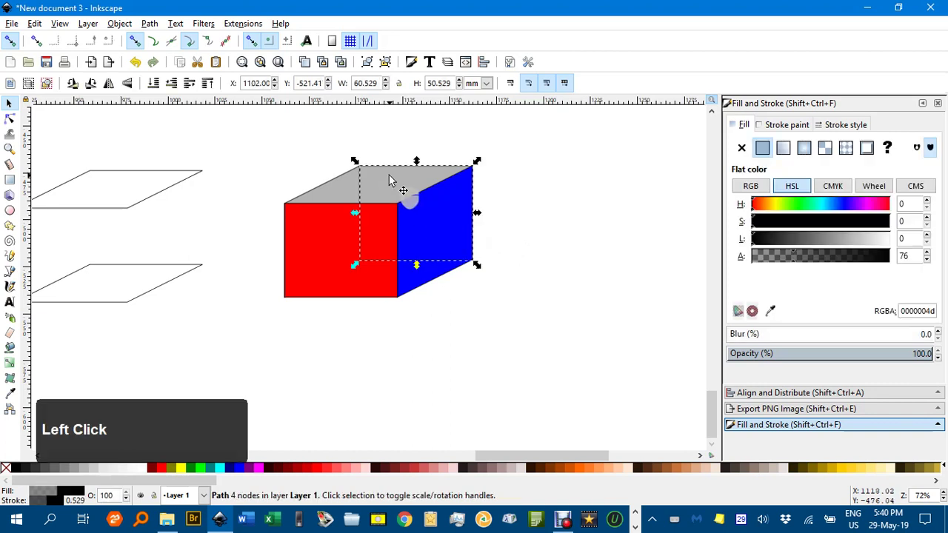
pyautogui.click(198, 468)
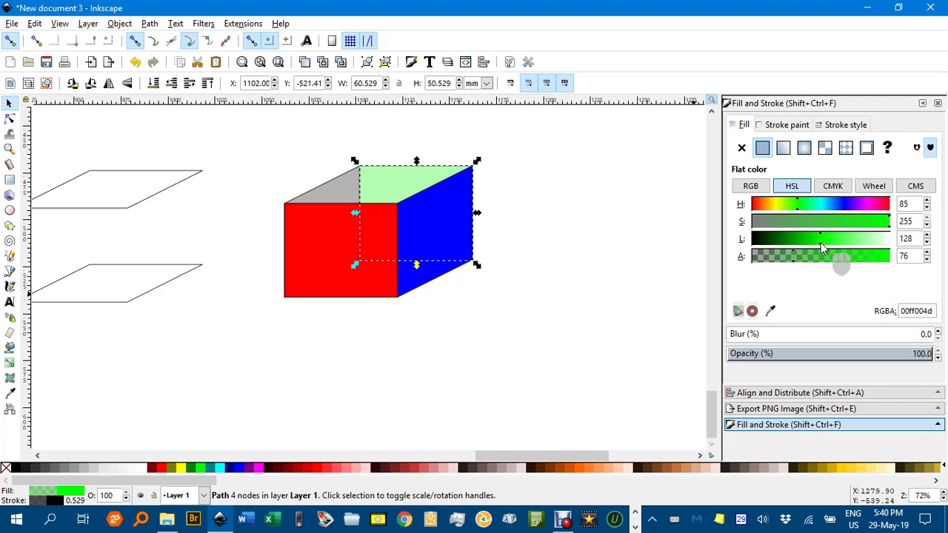
pyautogui.moveTo(795, 264); pyautogui.dragTo(881, 259)
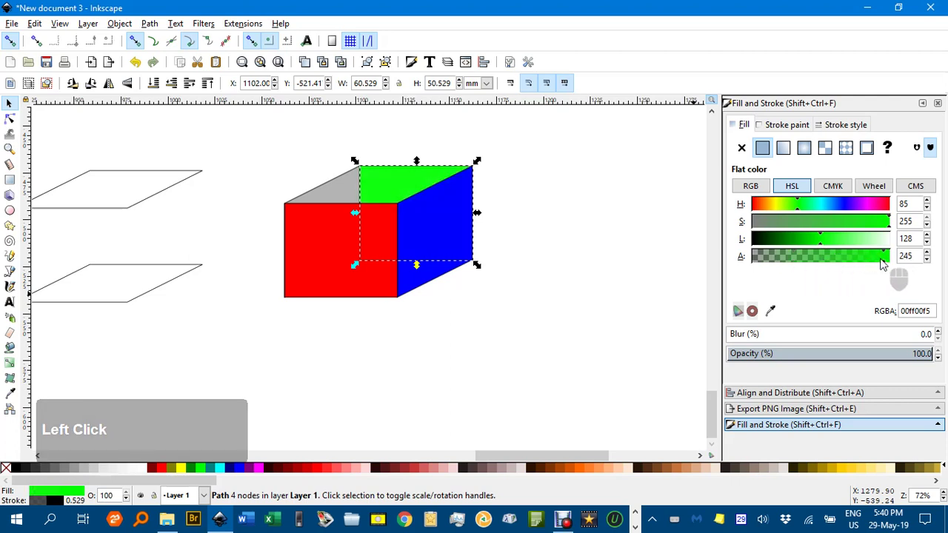
pyautogui.moveTo(887, 269); pyautogui.dragTo(901, 269)
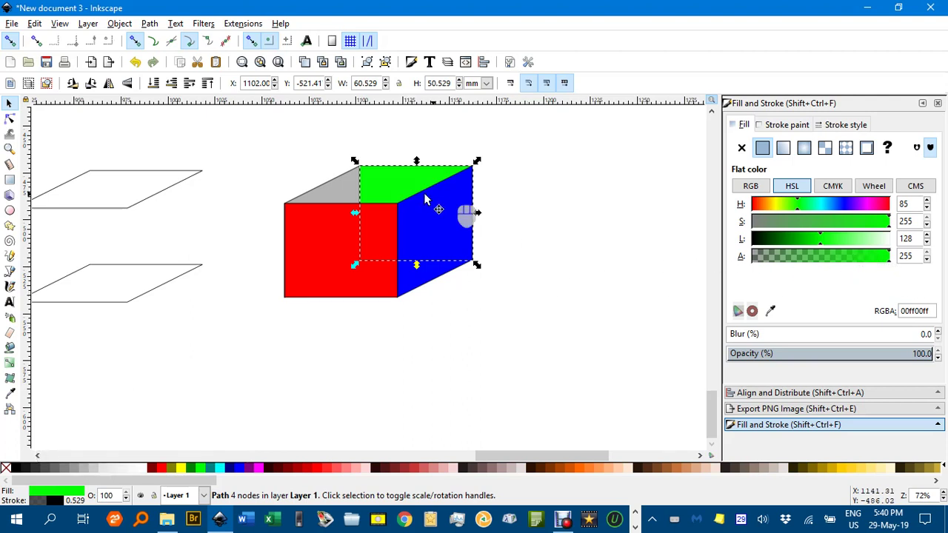
pyautogui.click(324, 188)
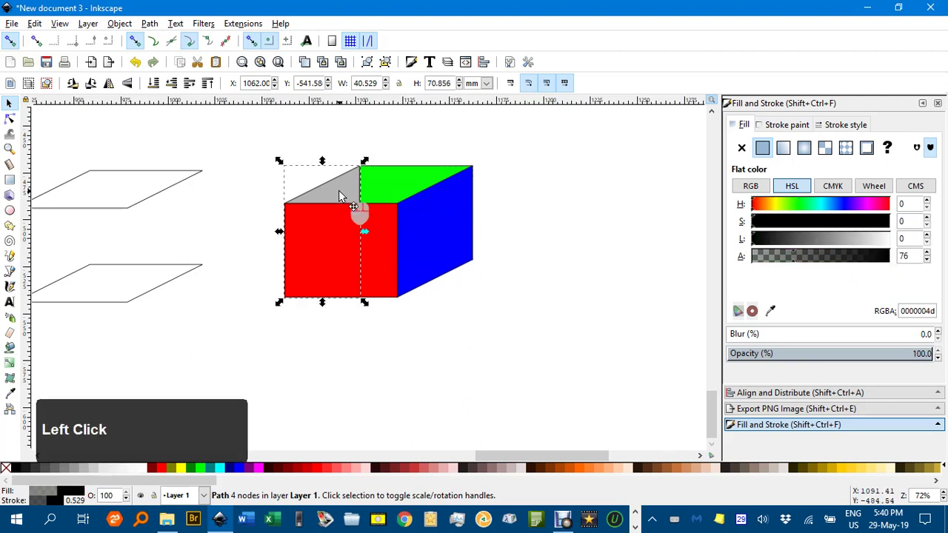
pyautogui.click(261, 468)
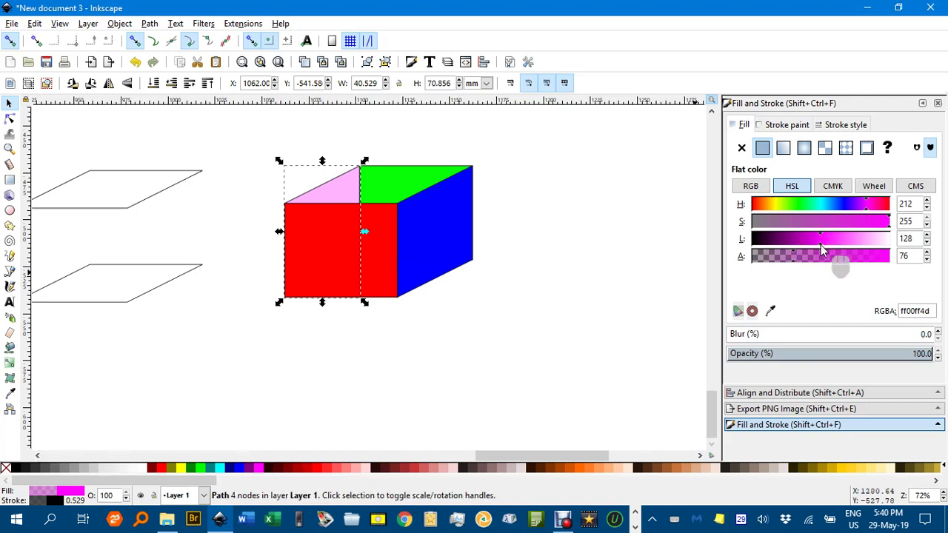
pyautogui.moveTo(794, 265); pyautogui.dragTo(883, 263)
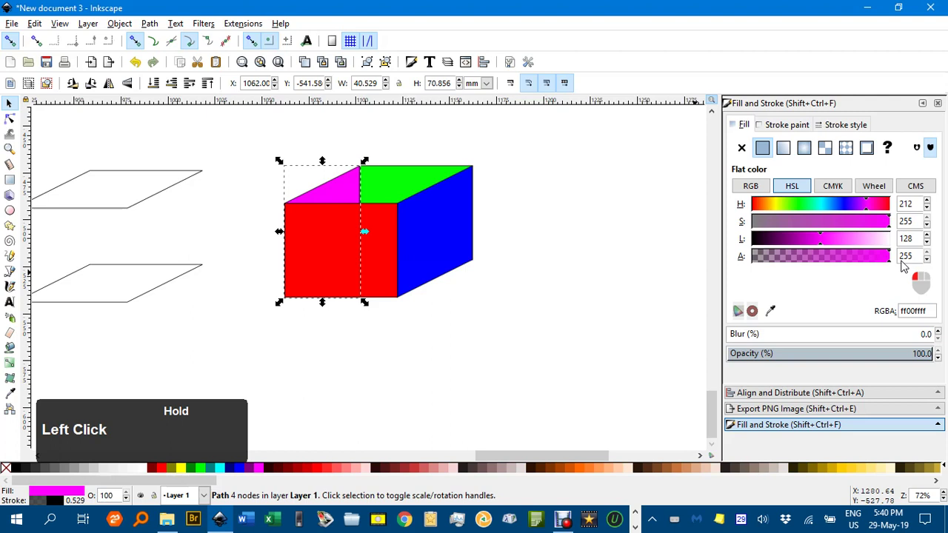
# Fill both parallelogram outlines with yellow
pyautogui.click(620, 265)
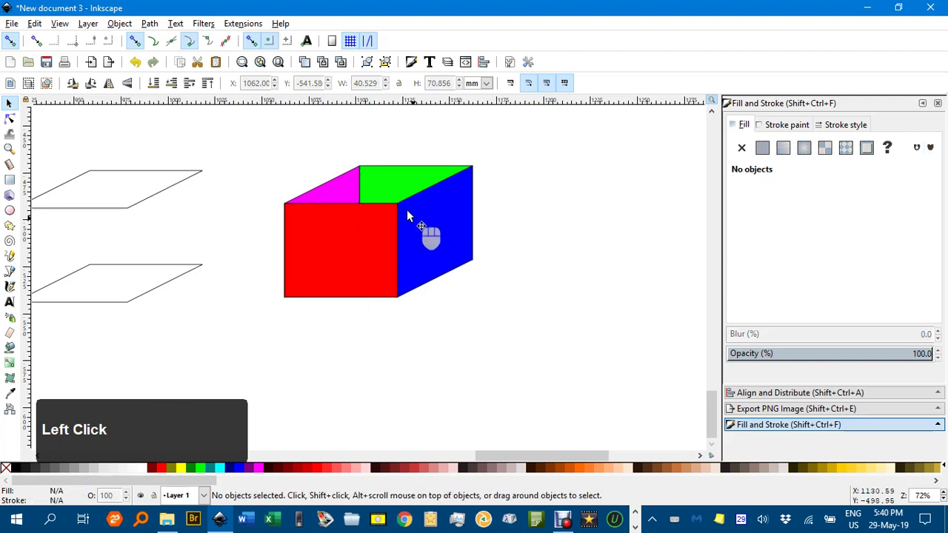
pyautogui.middleClick(403, 237)
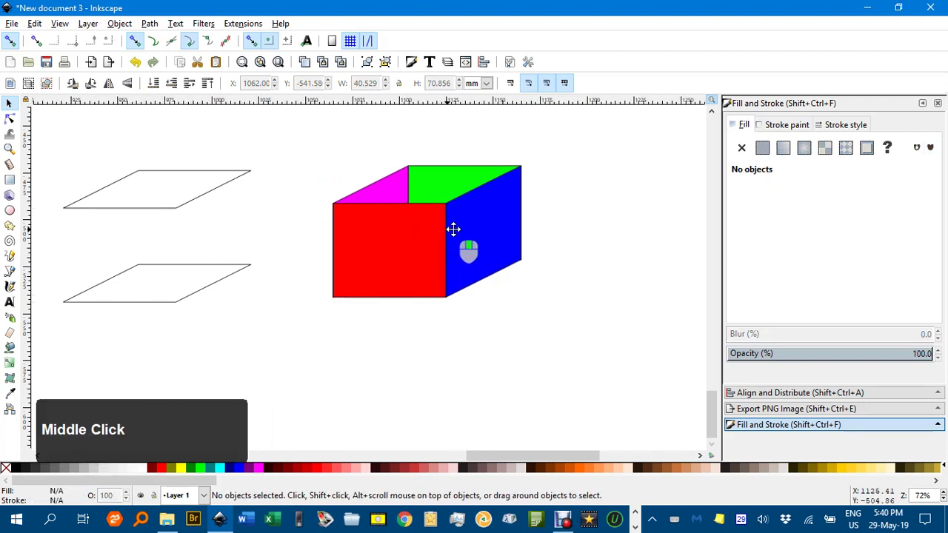
pyautogui.click(223, 194)
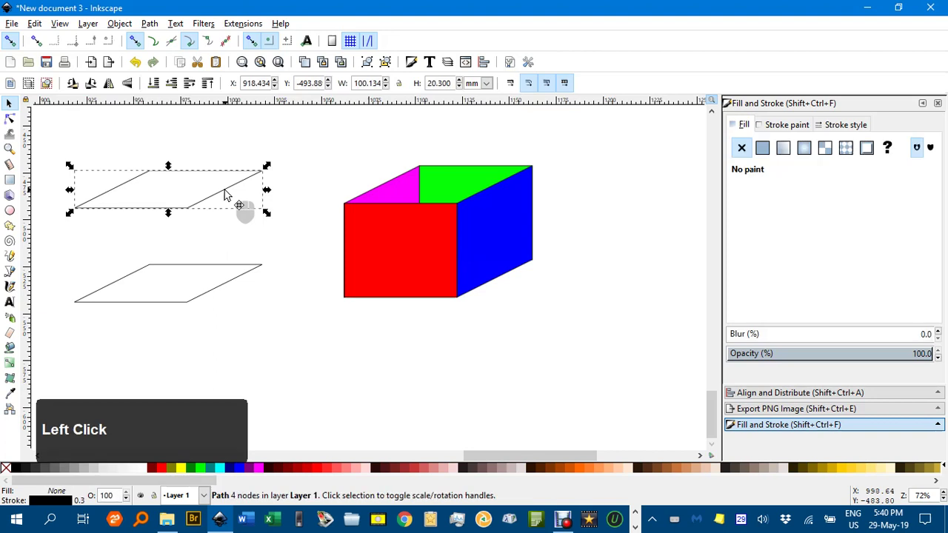
pyautogui.click(178, 467)
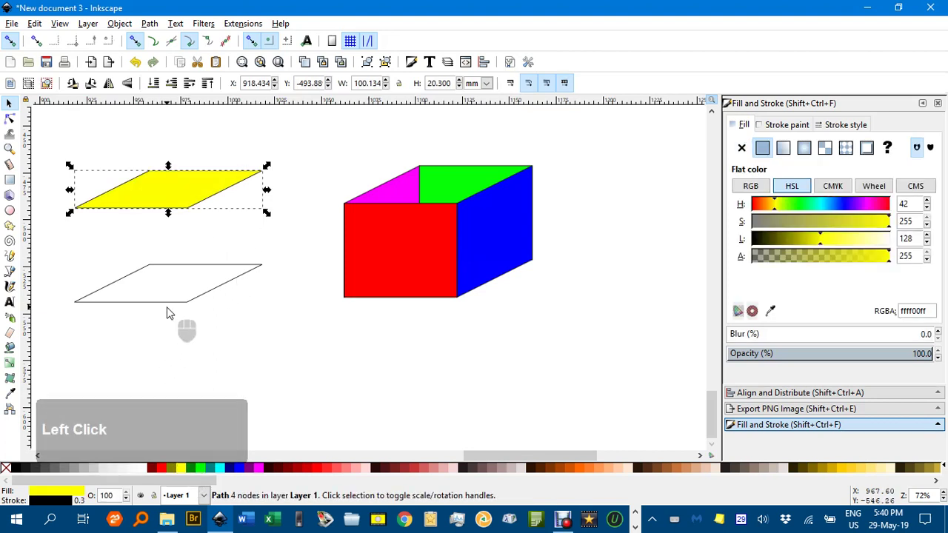
pyautogui.click(174, 302)
pyautogui.click(180, 467)
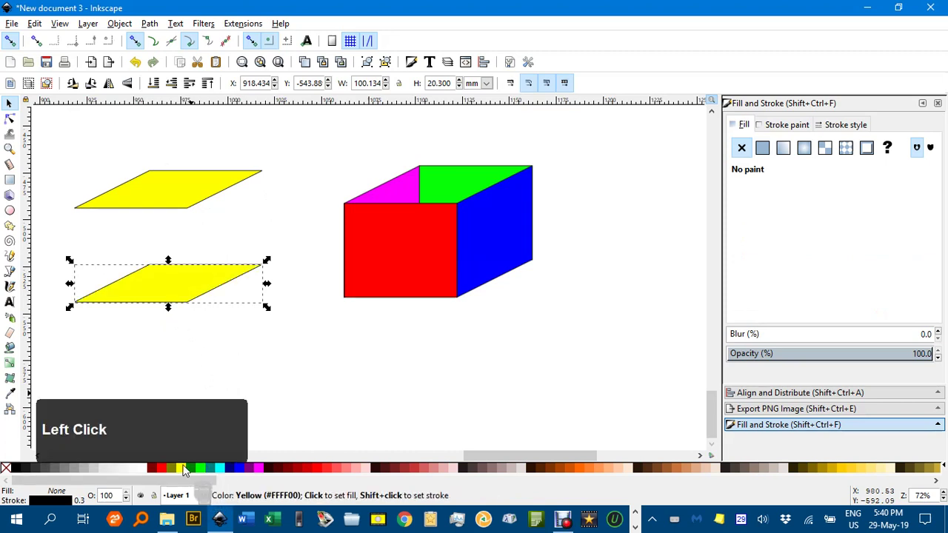
# Place one yellow parallelogram on the box top, raised to top, and the other along the bottom edge
pyautogui.moveTo(191, 186); pyautogui.dragTo(453, 181)
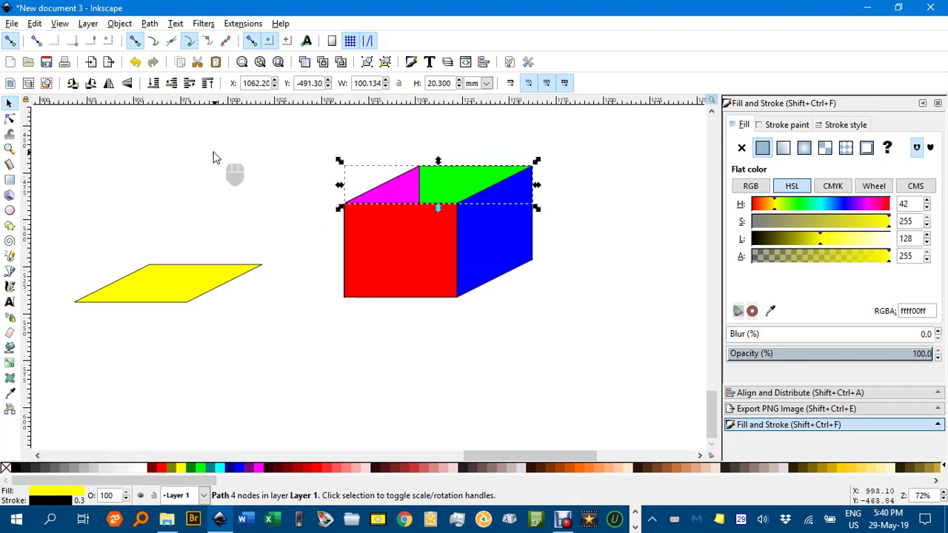
pyautogui.click(210, 82)
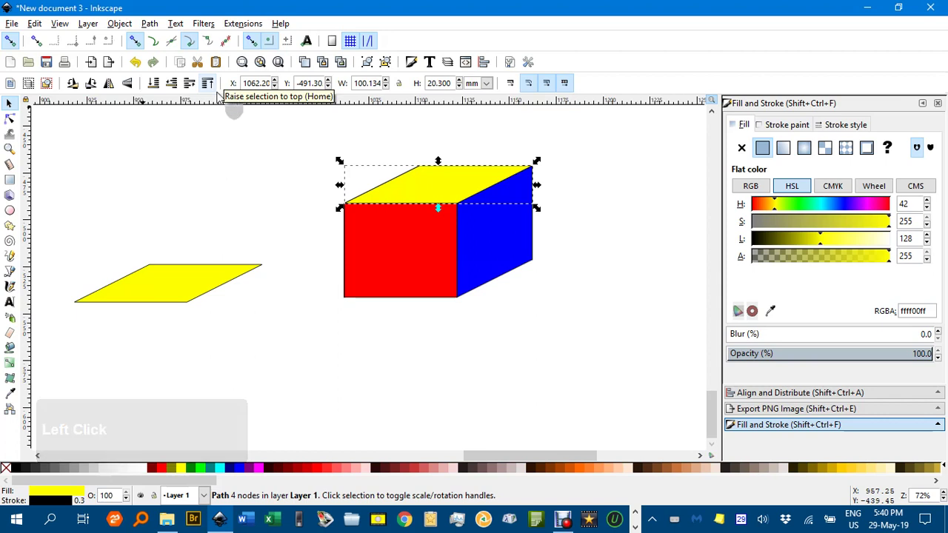
pyautogui.moveTo(166, 286); pyautogui.dragTo(442, 282)
# Draw a closed four-corner outline with the Pen tool in the empty space right of the box
pyautogui.click(555, 342)
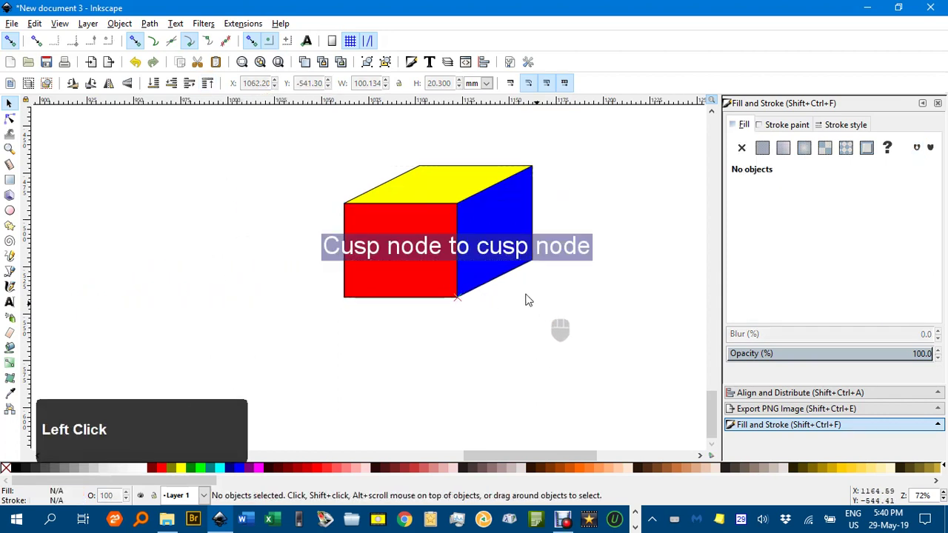
pyautogui.keyDown('ctrl'); pyautogui.scroll(-1, 402, 204); pyautogui.keyUp('ctrl')
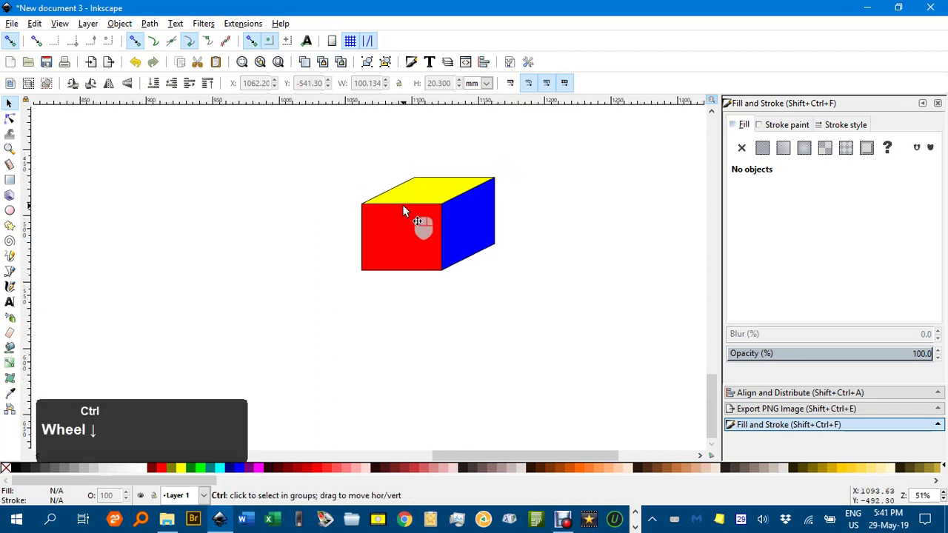
pyautogui.keyDown('ctrl'); pyautogui.scroll(2, 404, 204); pyautogui.keyUp('ctrl')
pyautogui.middleClick(373, 215)
pyautogui.middleClick(373, 215)
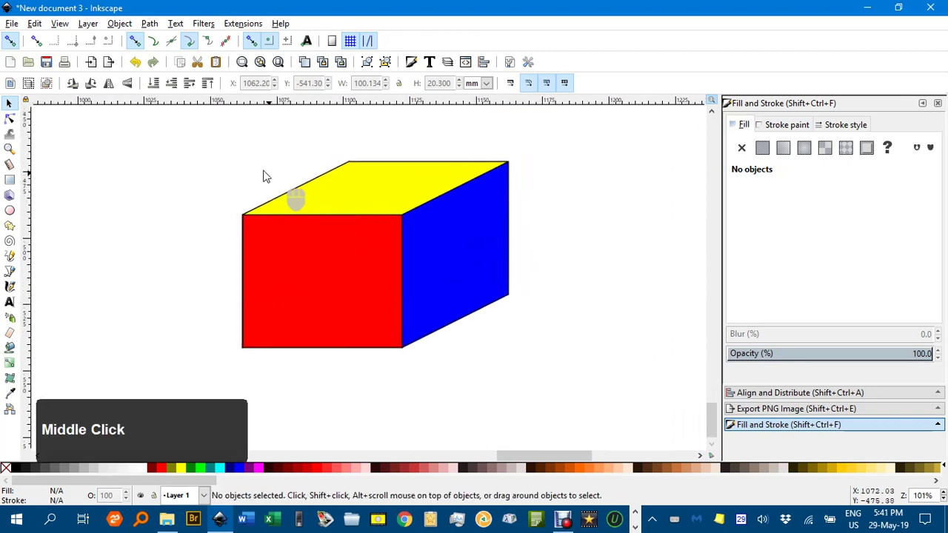
pyautogui.middleClick(406, 220)
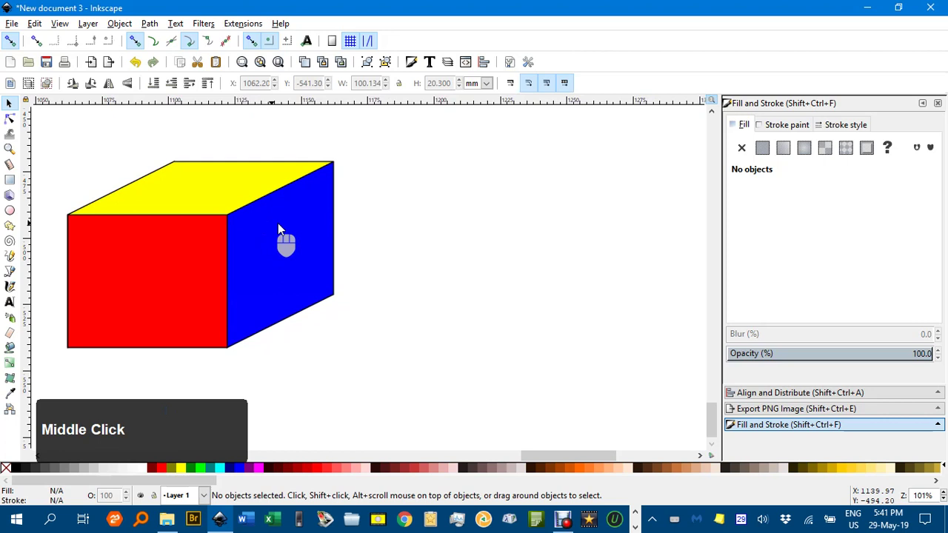
pyautogui.click(10, 271)
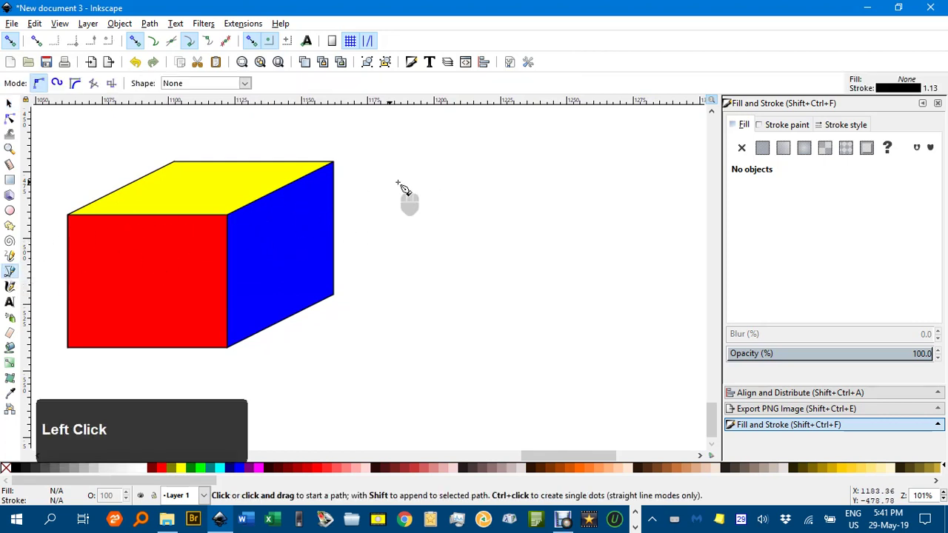
pyautogui.click(446, 152)
pyautogui.click(635, 190)
pyautogui.click(561, 276)
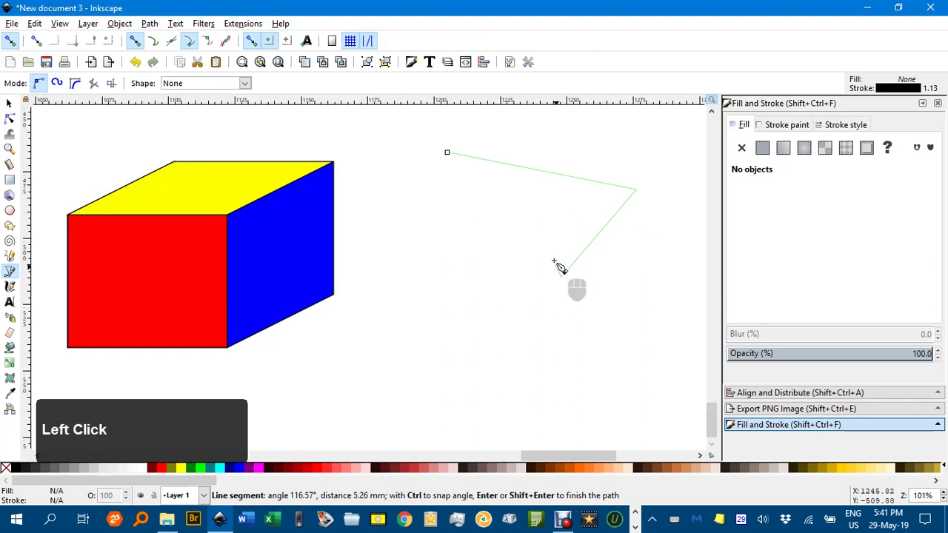
pyautogui.click(532, 213)
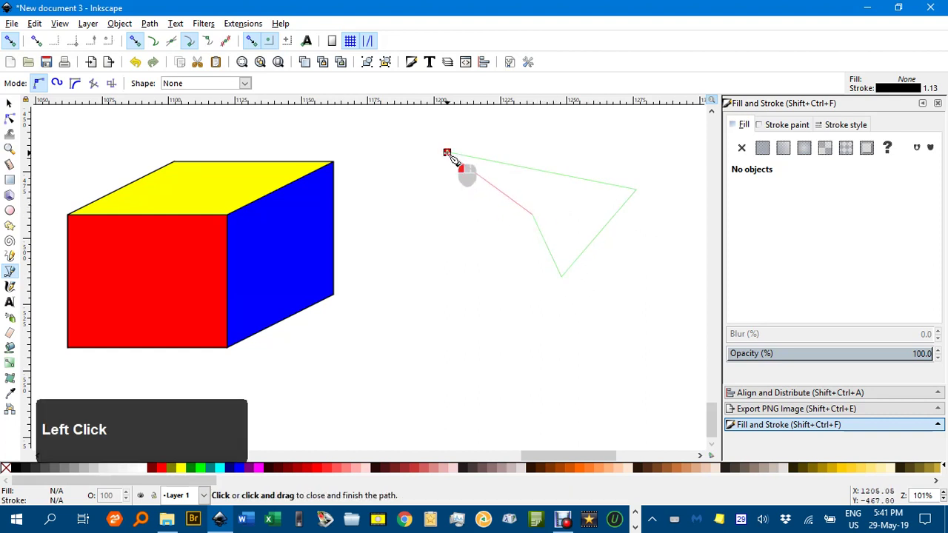
pyautogui.click(447, 151)
pyautogui.click(9, 104)
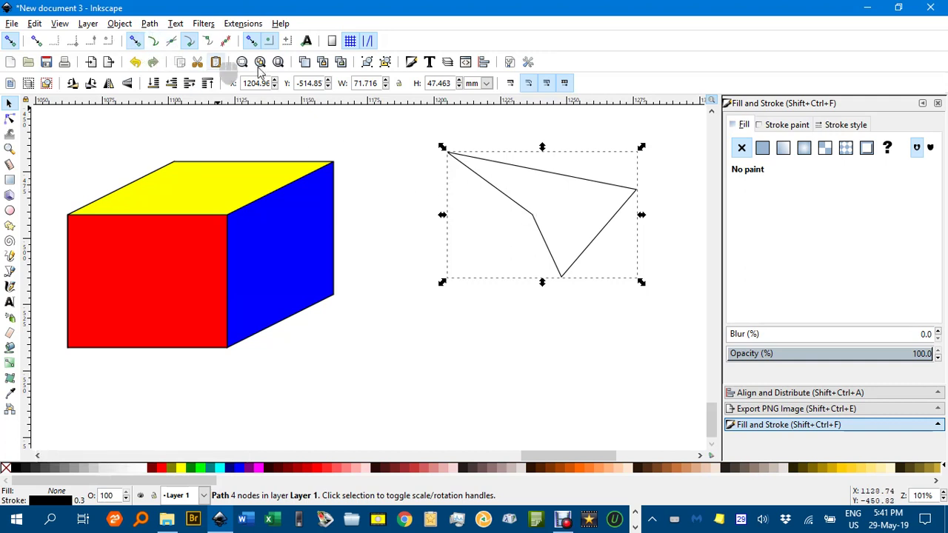
# Duplicate the new outline, place the copy directly below, and select both
pyautogui.hotkey('ctrl', 'd')
pyautogui.moveTo(528, 170); pyautogui.dragTo(538, 329)
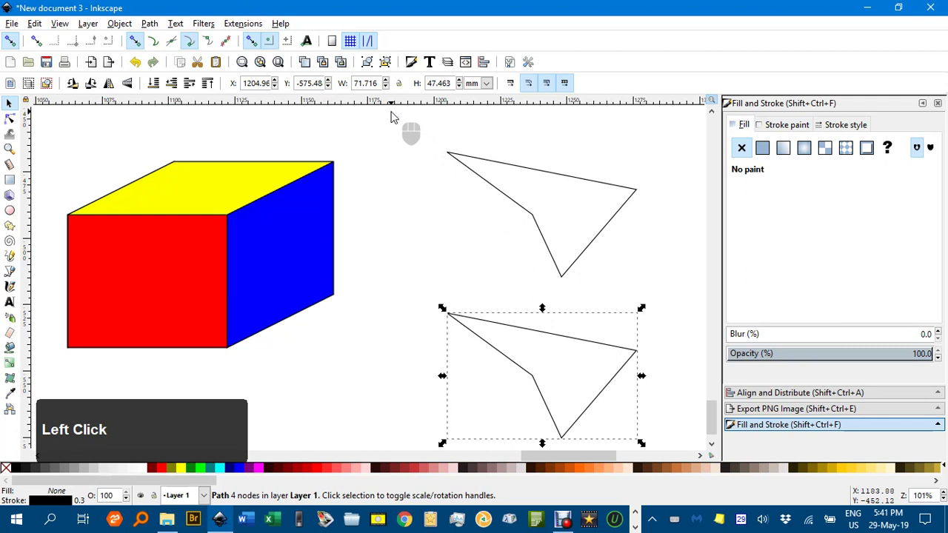
pyautogui.moveTo(393, 117); pyautogui.dragTo(695, 444)
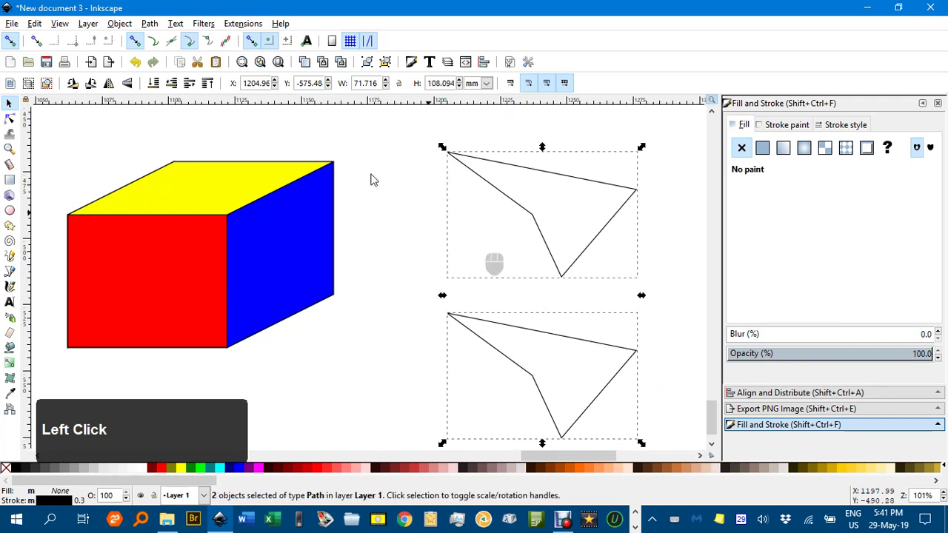
# Extrude the two outlines into a grey prism with Generate from Path > Extrude
pyautogui.click(243, 24)
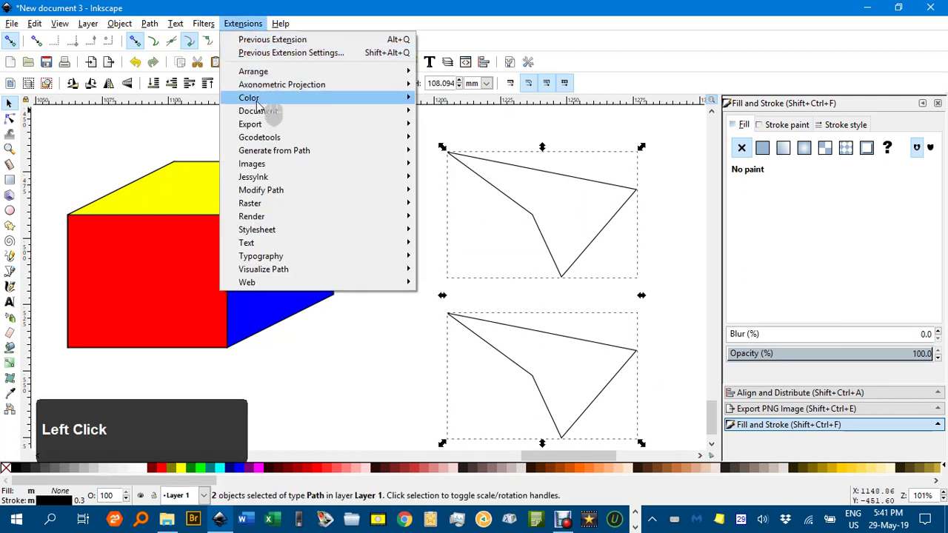
pyautogui.moveTo(274, 150)
pyautogui.click(440, 153)
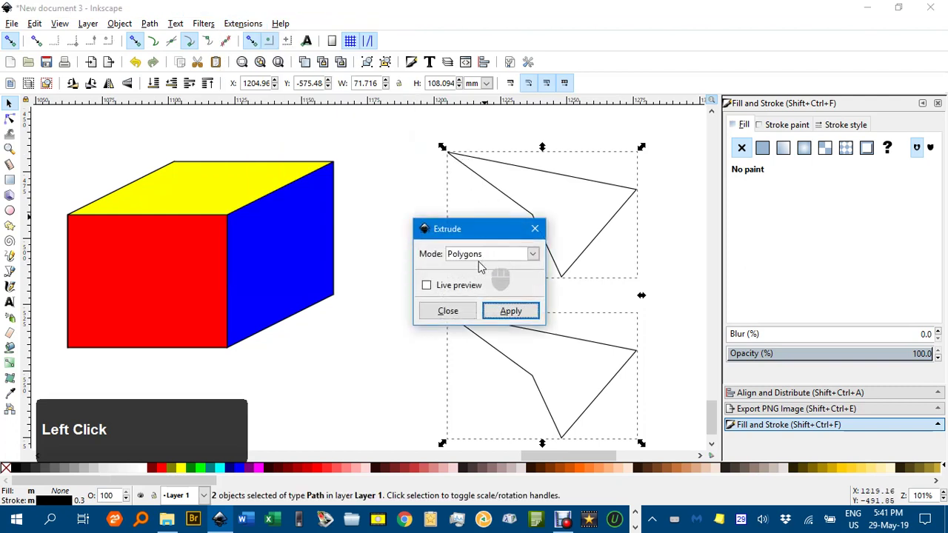
pyautogui.click(504, 311)
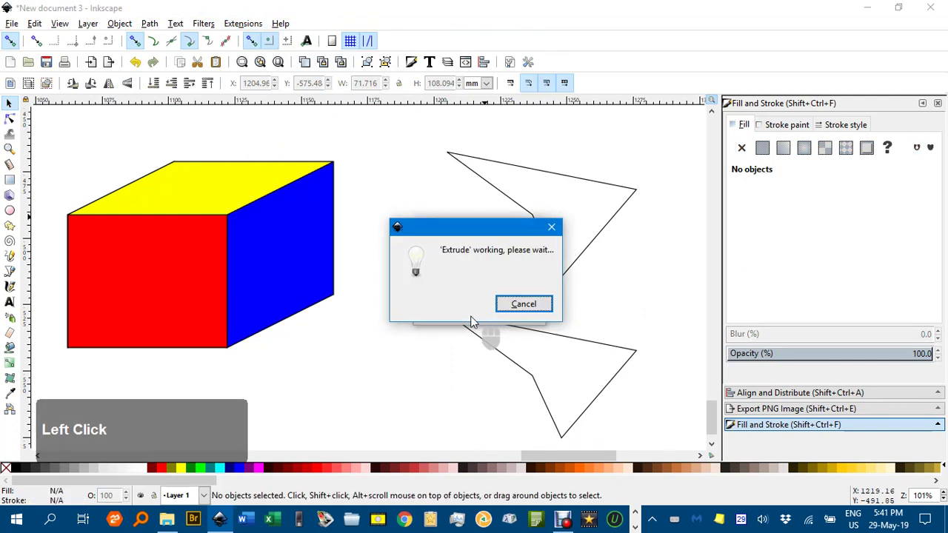
pyautogui.click(449, 310)
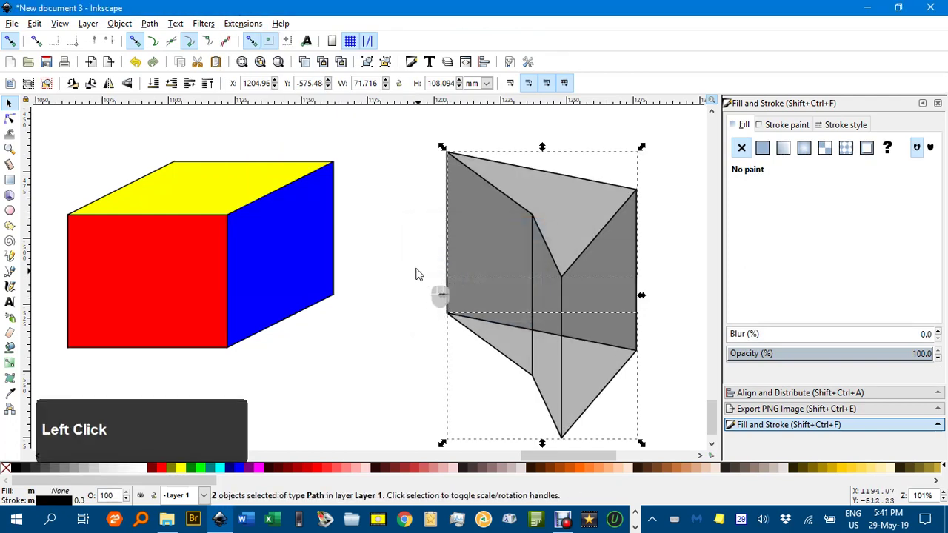
pyautogui.click(407, 258)
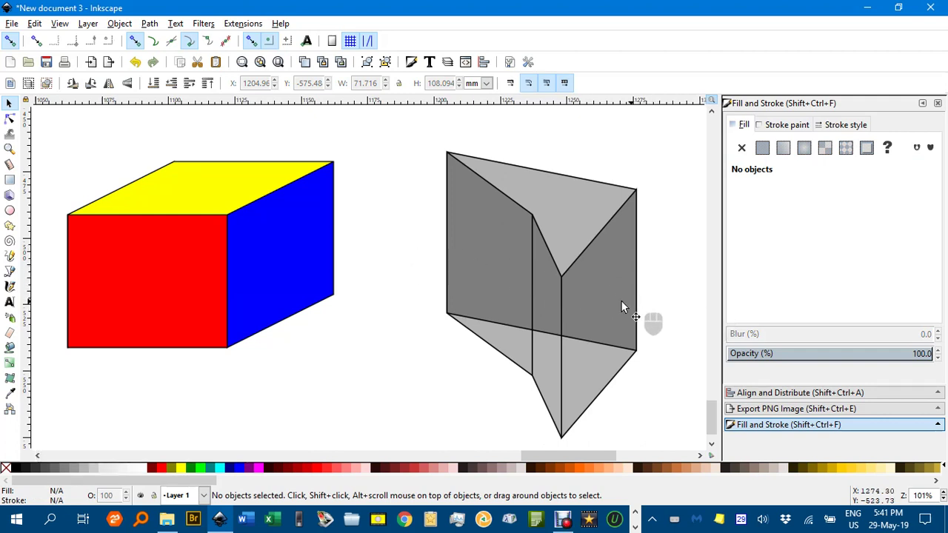
pyautogui.moveTo(604, 309); pyautogui.dragTo(624, 287)
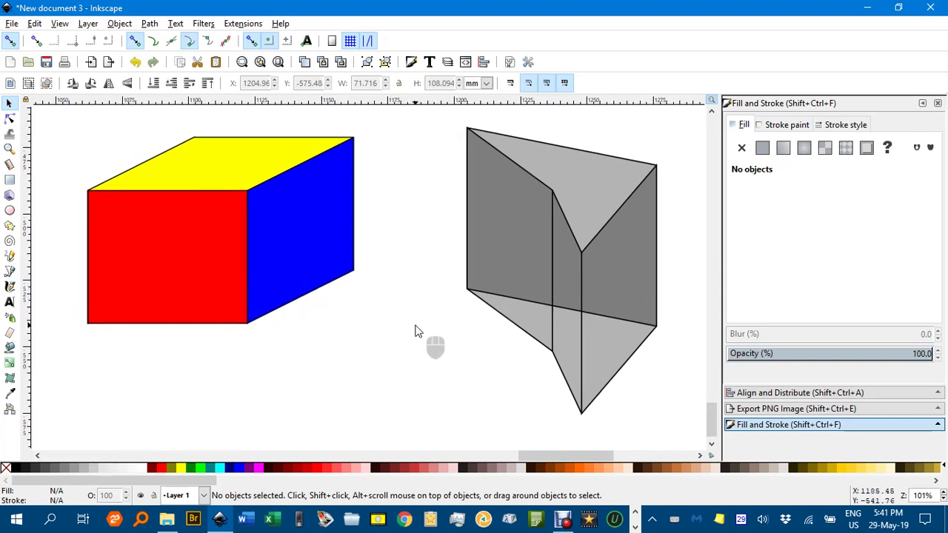
# Fill the whole prism with translucent fuchsia and ungroup it into separate faces
pyautogui.scroll(-1, 418, 331)
pyautogui.moveTo(419, 327); pyautogui.dragTo(425, 260)
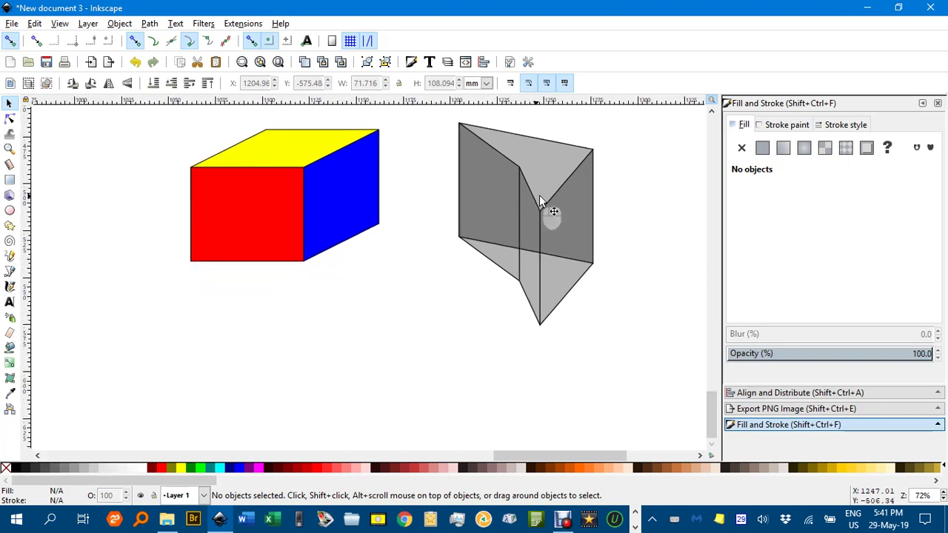
pyautogui.moveTo(550, 200); pyautogui.dragTo(520, 250)
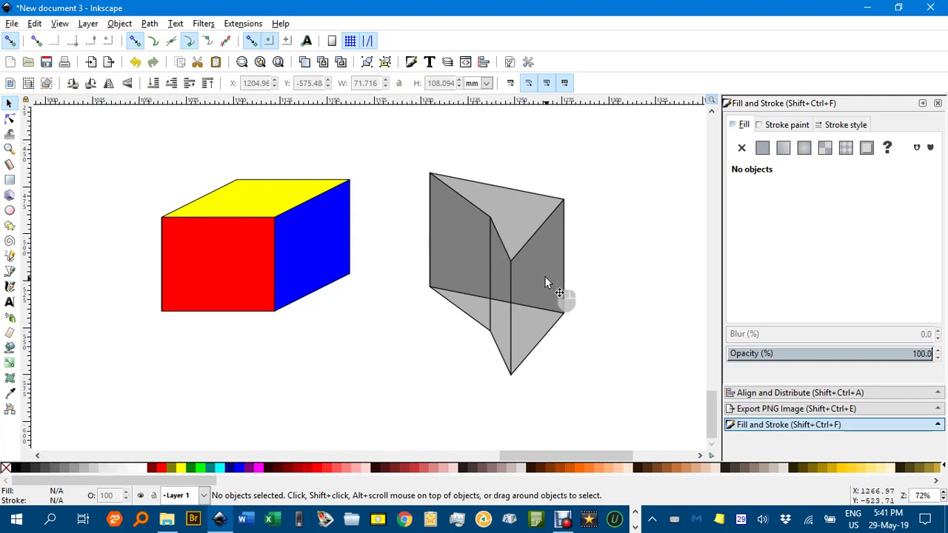
pyautogui.click(465, 261)
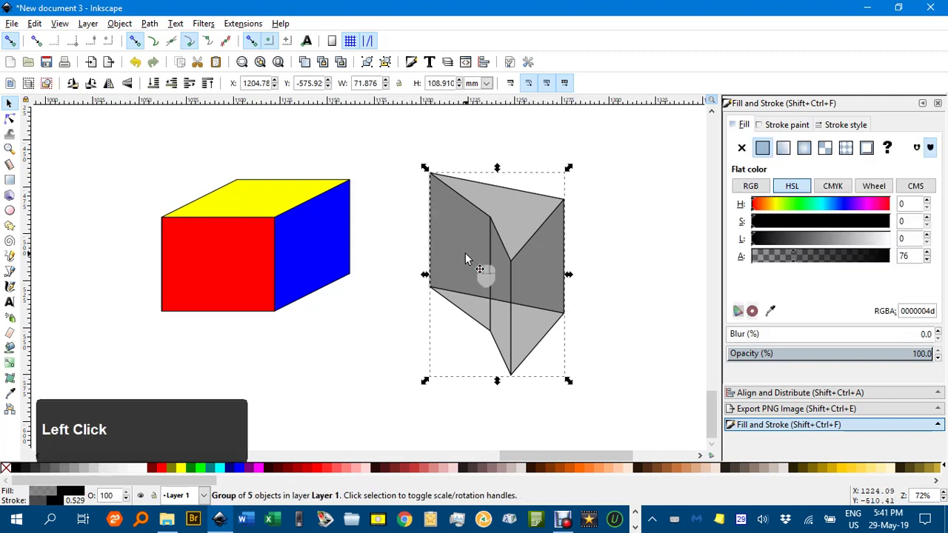
pyautogui.click(262, 467)
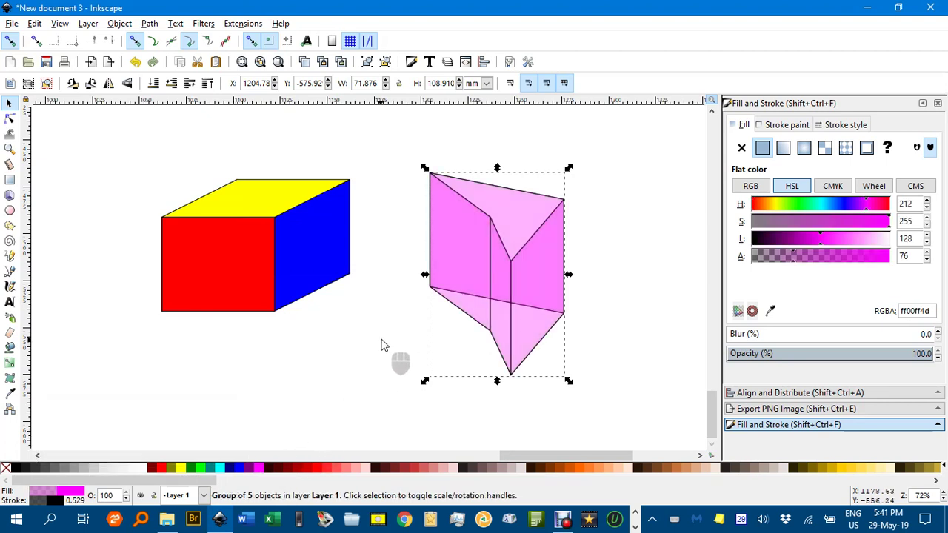
pyautogui.hotkey('ctrl', 'shift', 'g')
# Colour the prism's left face near-opaque red and raise it to the top
pyautogui.click(414, 315)
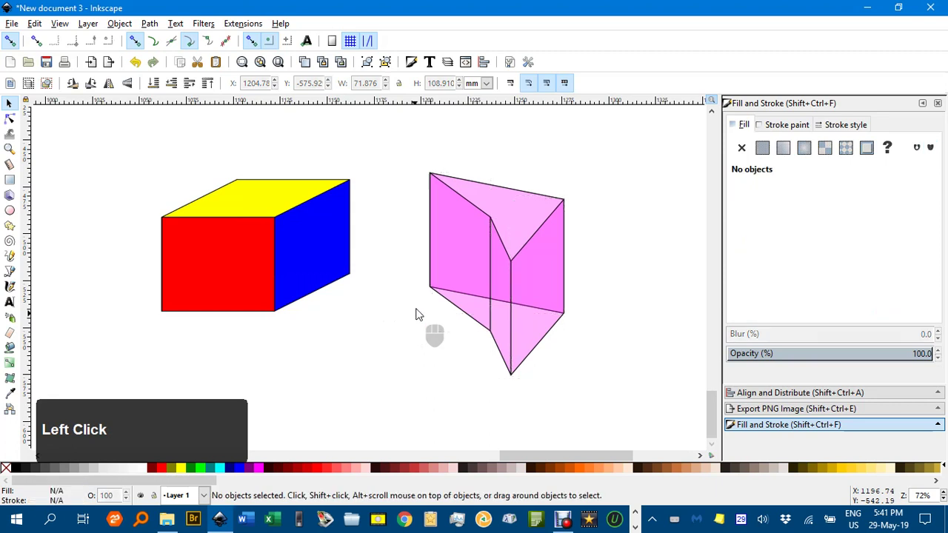
pyautogui.click(457, 256)
pyautogui.click(158, 468)
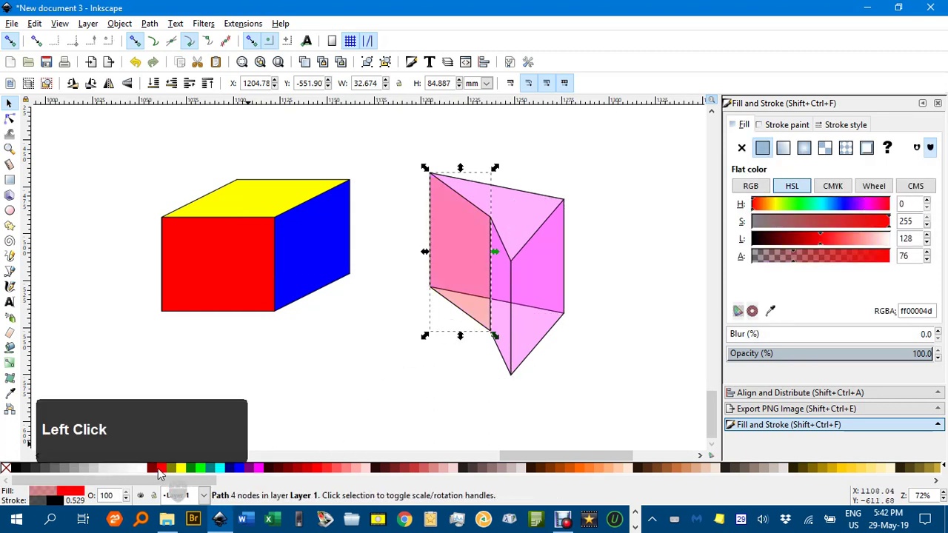
pyautogui.moveTo(794, 260); pyautogui.dragTo(887, 265)
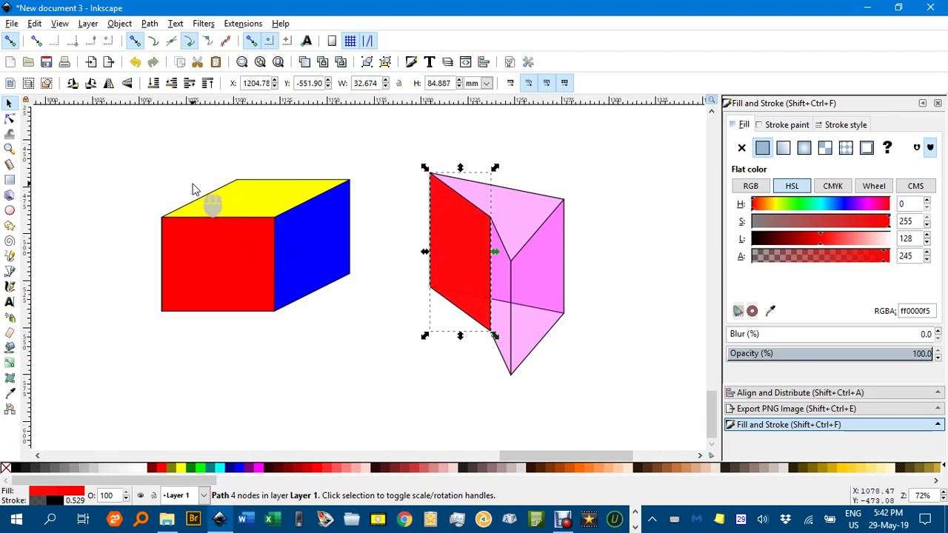
pyautogui.click(154, 83)
pyautogui.click(208, 83)
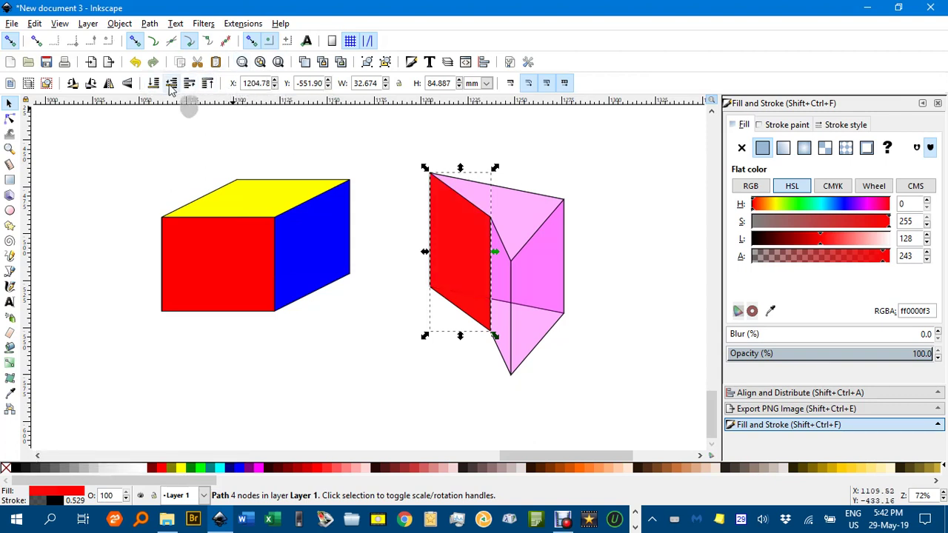
pyautogui.click(616, 262)
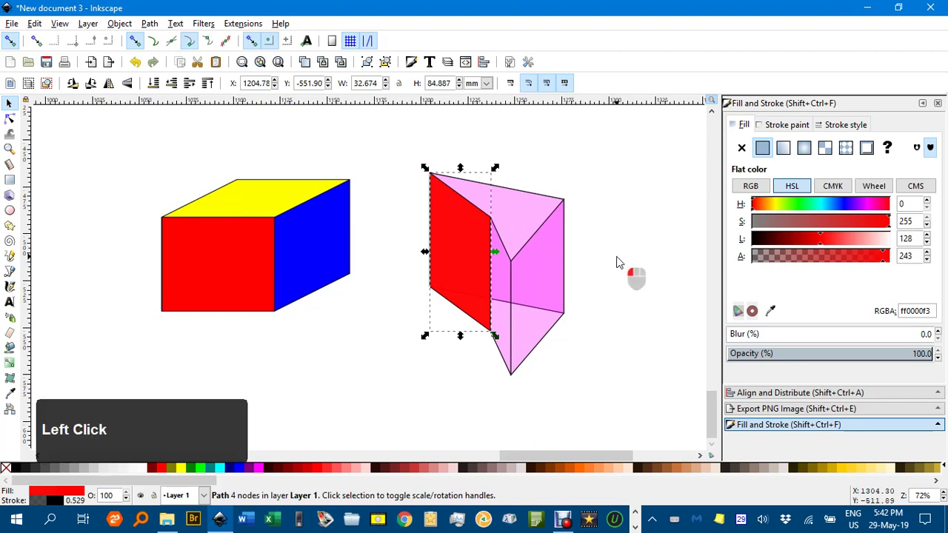